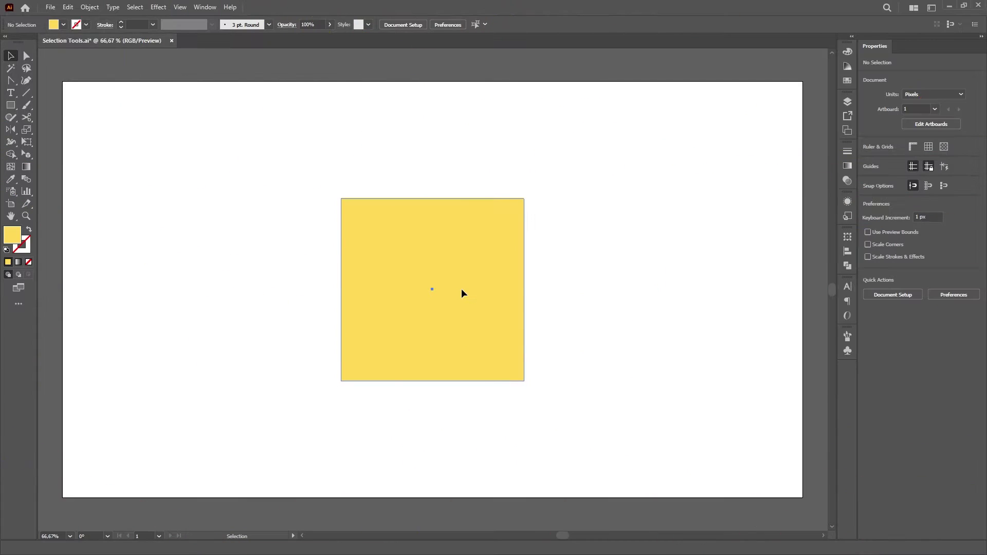
Select the yellow square, nudge it left and back, and rotate it before returning it to 0°.
click(461, 289)
mouse_move(470, 296)
mouse_down()
mouse_move(380, 299)
mouse_move(476, 277)
mouse_move(442, 291)
mouse_move(454, 304)
mouse_up()
mouse_move(508, 379)
mouse_down()
mouse_move(560, 289)
mouse_move(523, 187)
mouse_move(514, 375)
mouse_move(489, 359)
mouse_move(575, 450)
mouse_move(485, 343)
mouse_move(513, 379)
mouse_up()
With Direct Selection, pull the square's top-right anchor up and right to skew it.
click(525, 255)
key(a)
drag(506, 190, 554, 162)
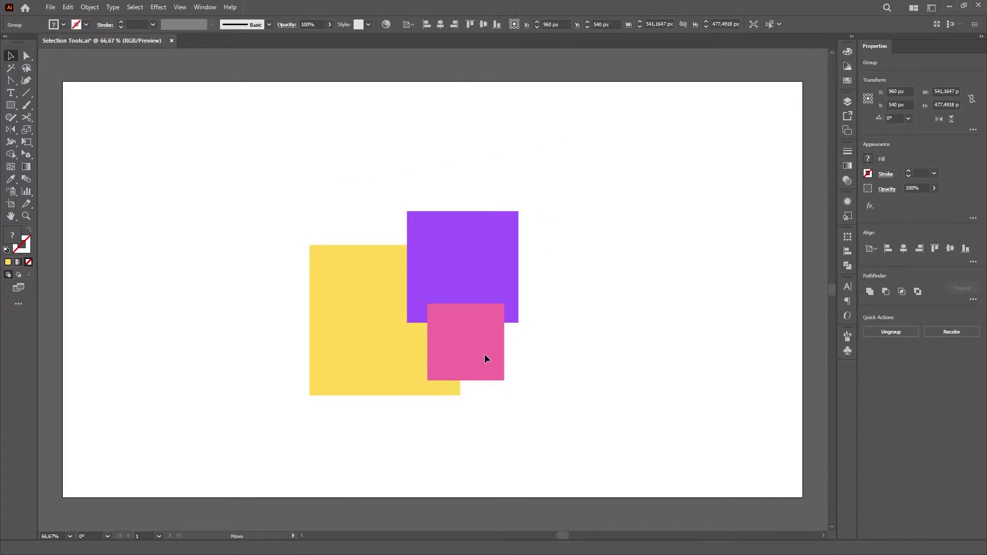
Move the coloured square group, rotate it slightly clockwise, and enlarge it from its right side.
drag(485, 360, 527, 345)
mouse_move(557, 390)
mouse_down()
mouse_move(606, 302)
mouse_move(560, 394)
mouse_up()
mouse_move(550, 288)
mouse_down()
mouse_move(598, 305)
mouse_move(563, 293)
mouse_up()
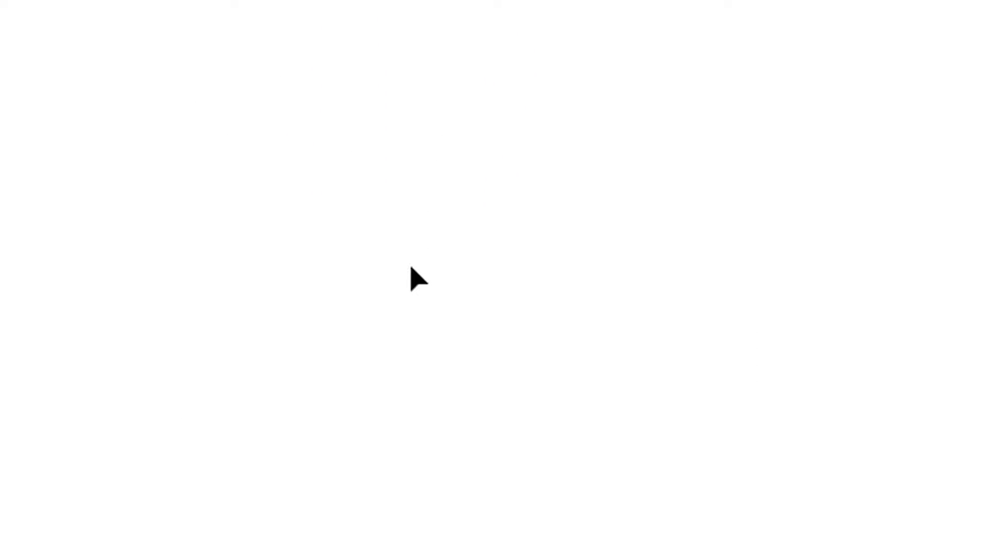
Hold Ctrl to temporarily toggle to the other selection tool.
key(ctrl)
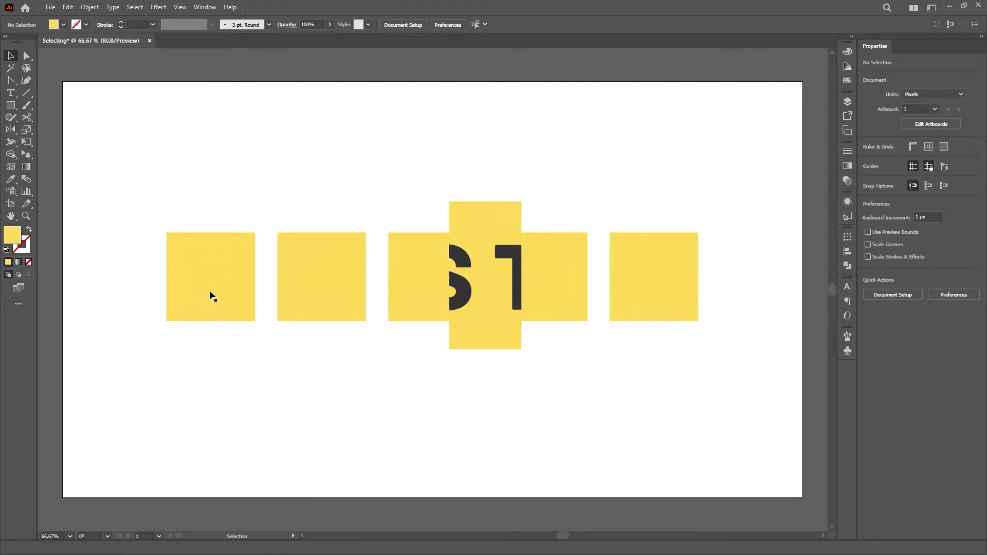
Select the yellow squares one by one, then marquee-select several and deselect all.
click(212, 293)
click(331, 300)
click(439, 294)
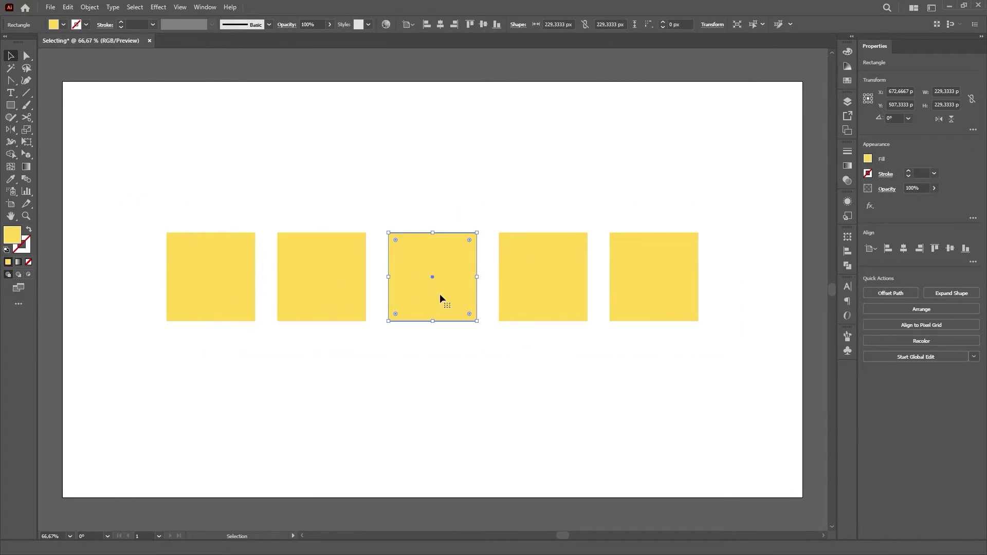
click(544, 290)
drag(130, 188, 723, 356)
click(507, 386)
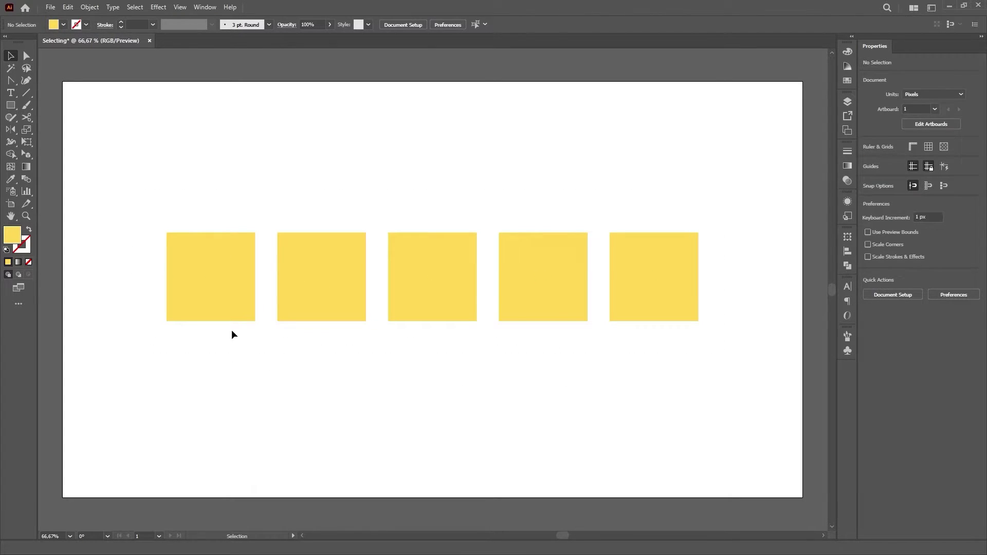
Shift-click to add all five yellow squares to the selection.
shift+click(223, 304)
shift+click(324, 308)
shift+click(424, 303)
shift+click(553, 309)
shift+click(650, 306)
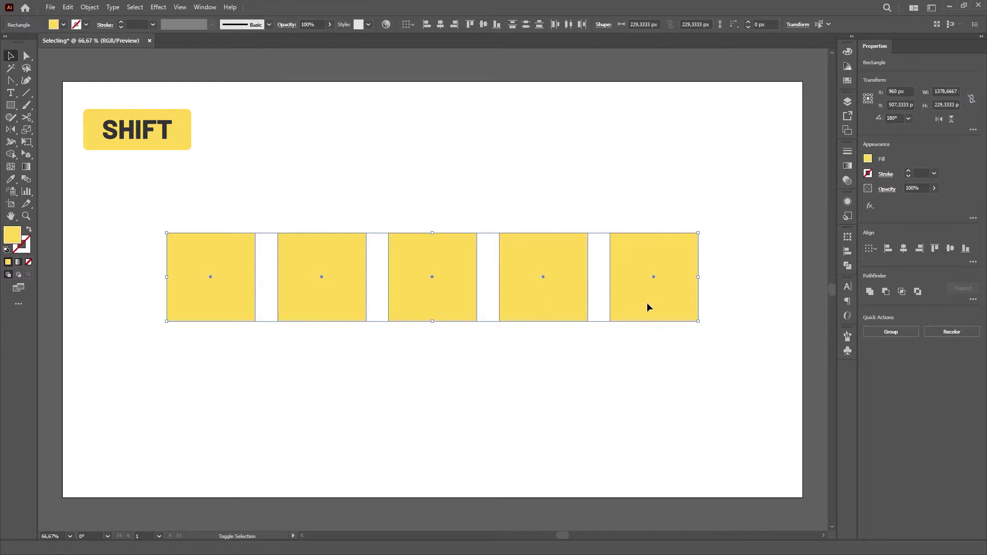
Remove all but the large third square from the selection, then move it up, rotate it 180° and resize it.
shift+click(226, 306)
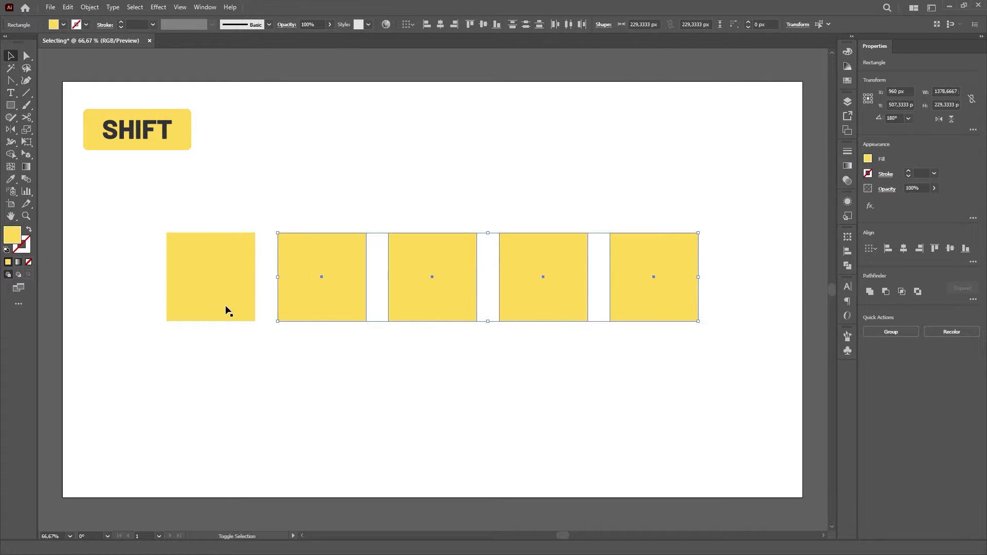
shift+click(321, 311)
shift+click(656, 314)
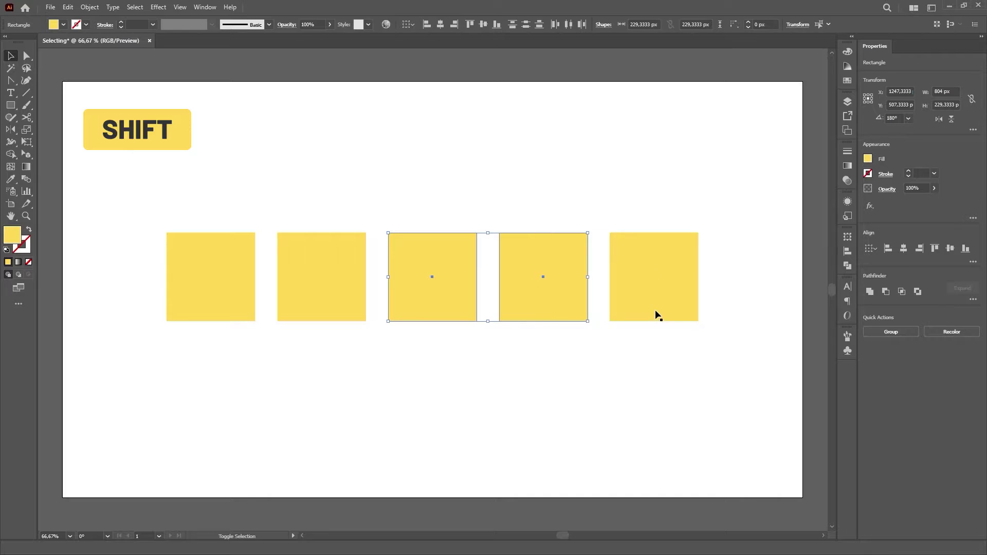
shift+click(566, 318)
drag(425, 295, 416, 269)
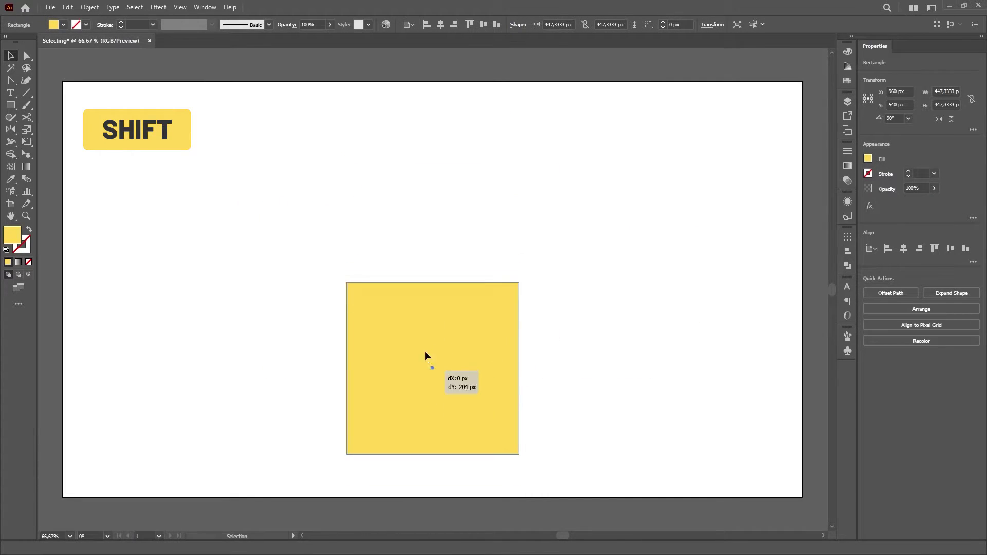
drag(514, 194, 655, 223)
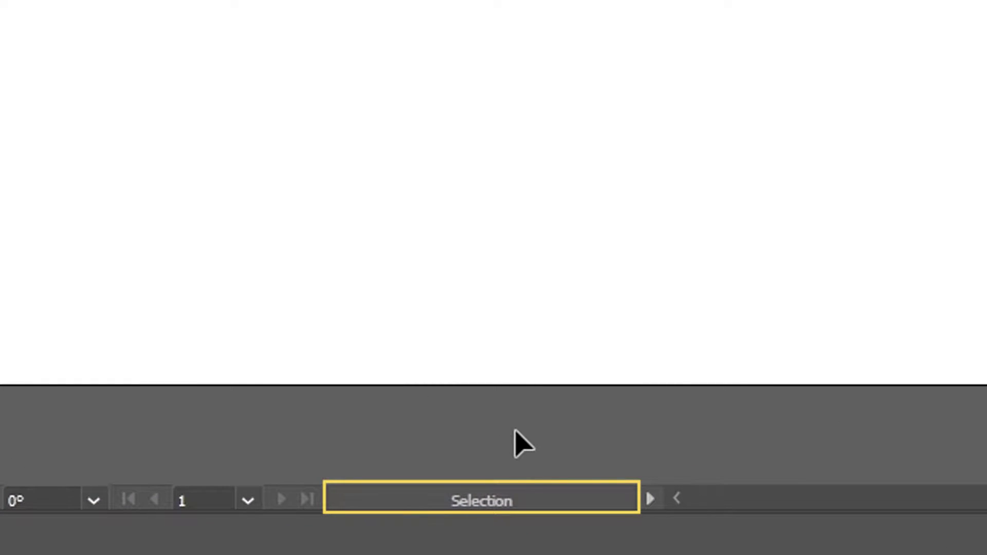
key(a)
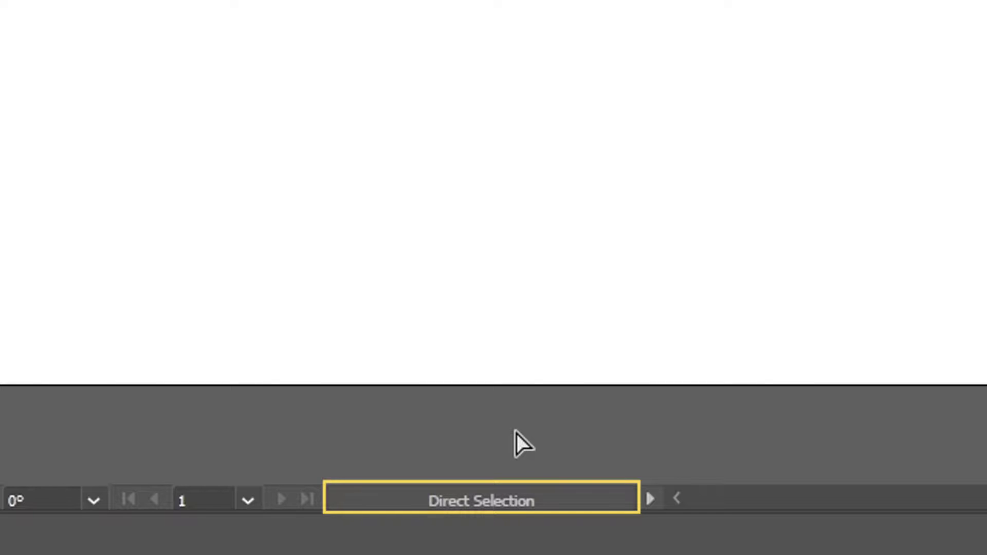
key(ctrl)
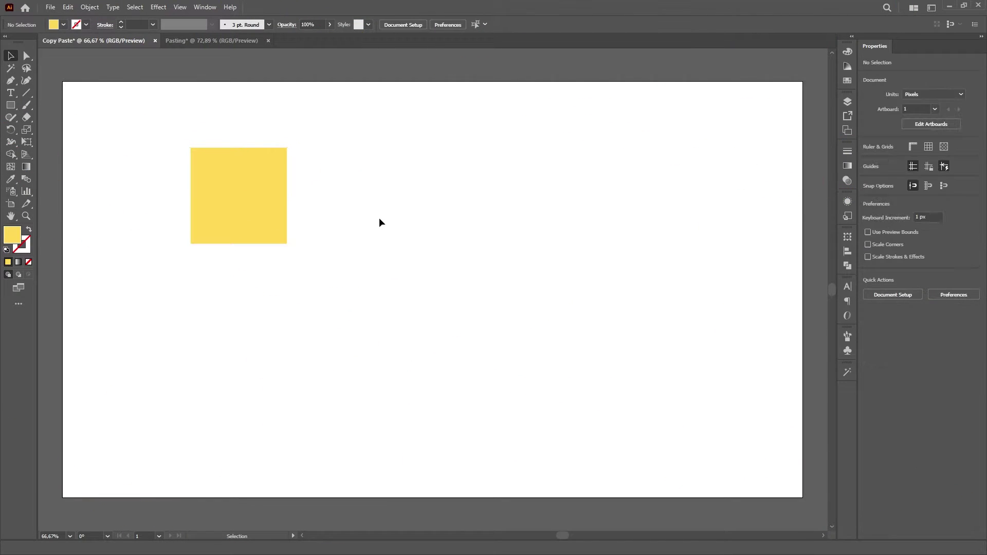
Paste a yellow square beside the first, duplicate the pair into a lower row, and move the 2×2 grid.
key(ctrl+v)
drag(446, 295, 472, 211)
drag(515, 283, 283, 211)
drag(485, 165, 494, 346)
drag(581, 184, 266, 356)
drag(458, 354, 546, 353)
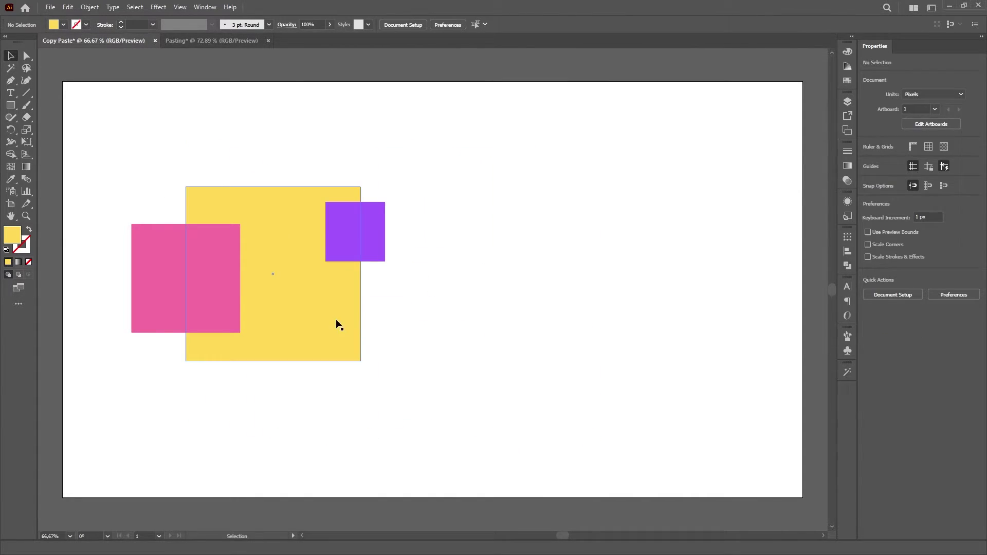
Copy the yellow, pink and purple square group, paste it, and drag the copy right to overlap.
click(314, 310)
key(ctrl+c)
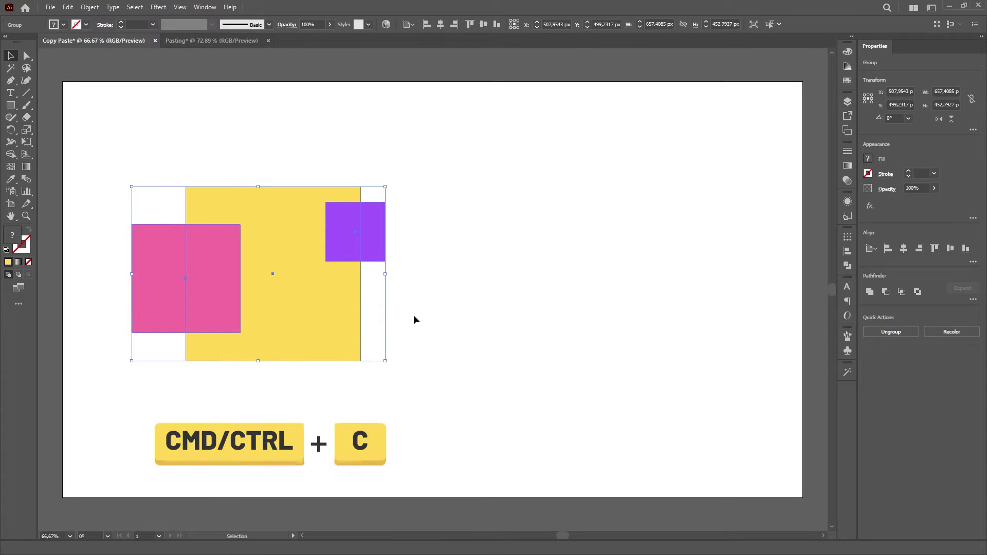
click(448, 318)
key(ctrl+v)
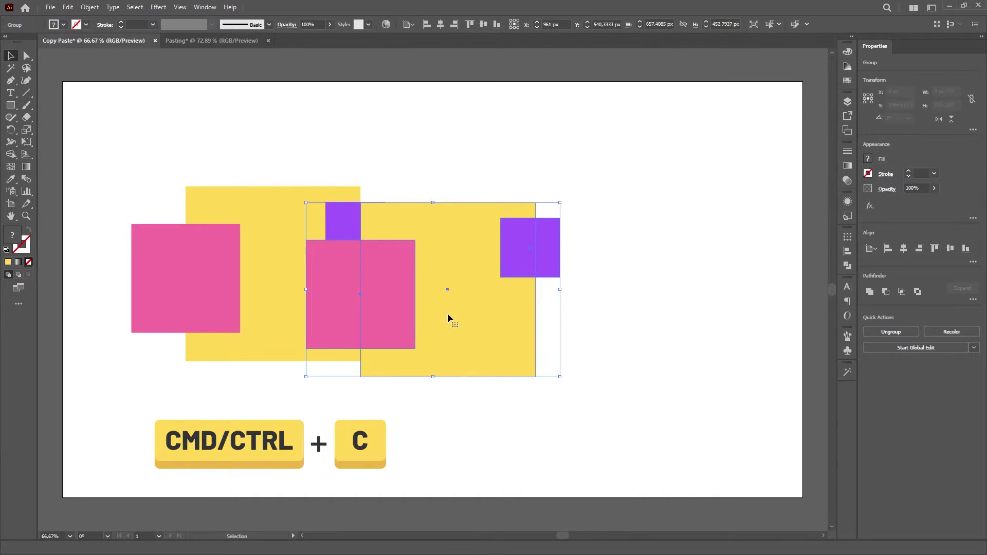
drag(447, 315, 599, 288)
click(537, 412)
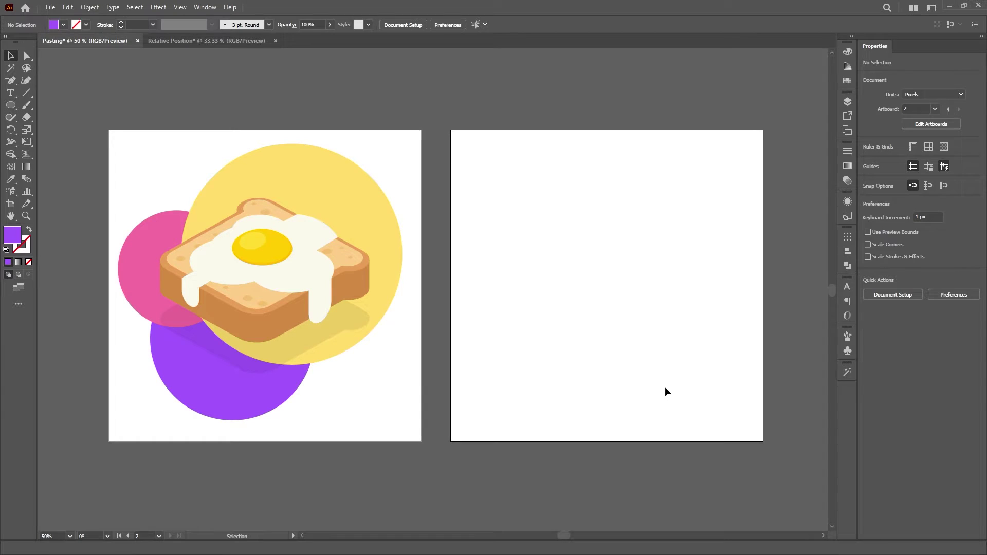
Paste in Place the toast-and-egg illustration and the yellow circle onto artboard 2.
click(272, 274)
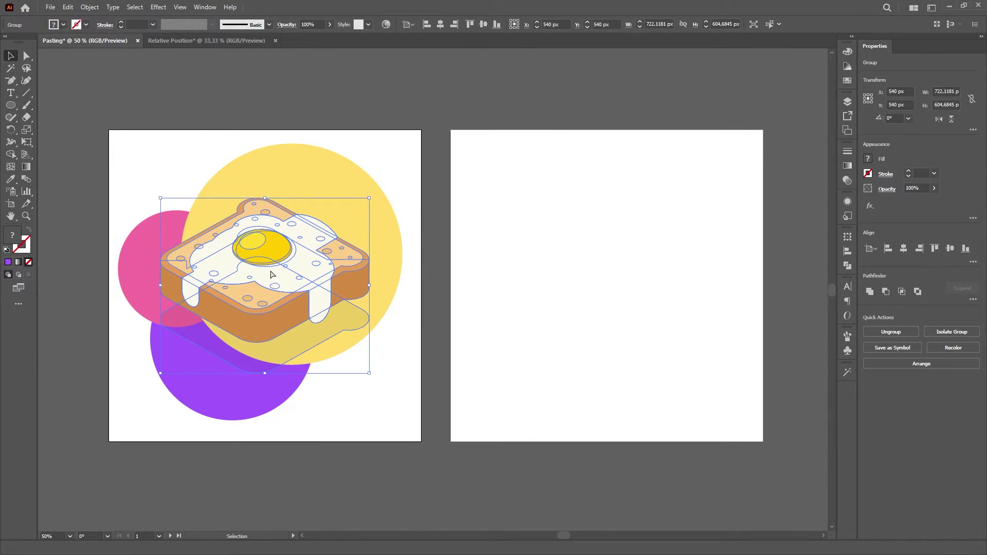
click(587, 276)
key(ctrl+shift+v)
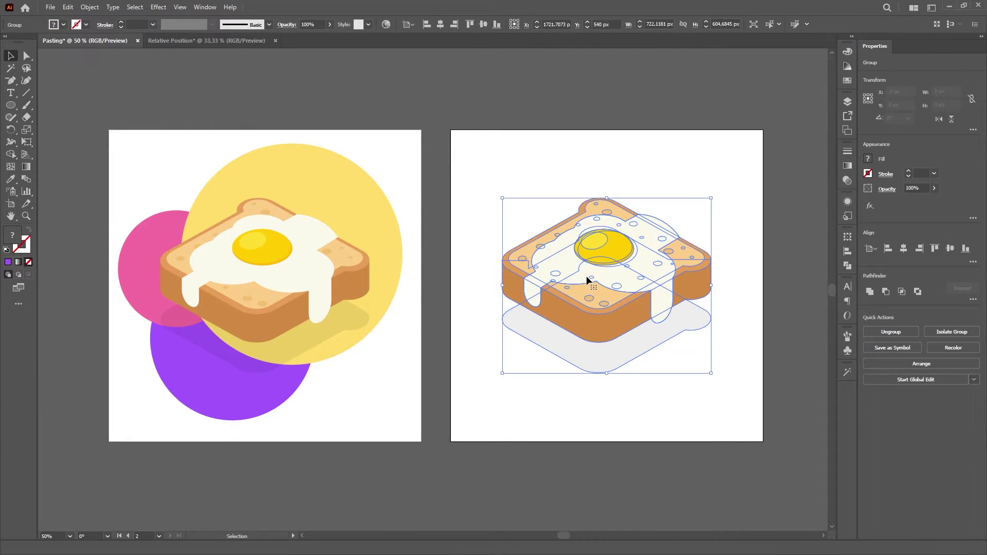
click(588, 408)
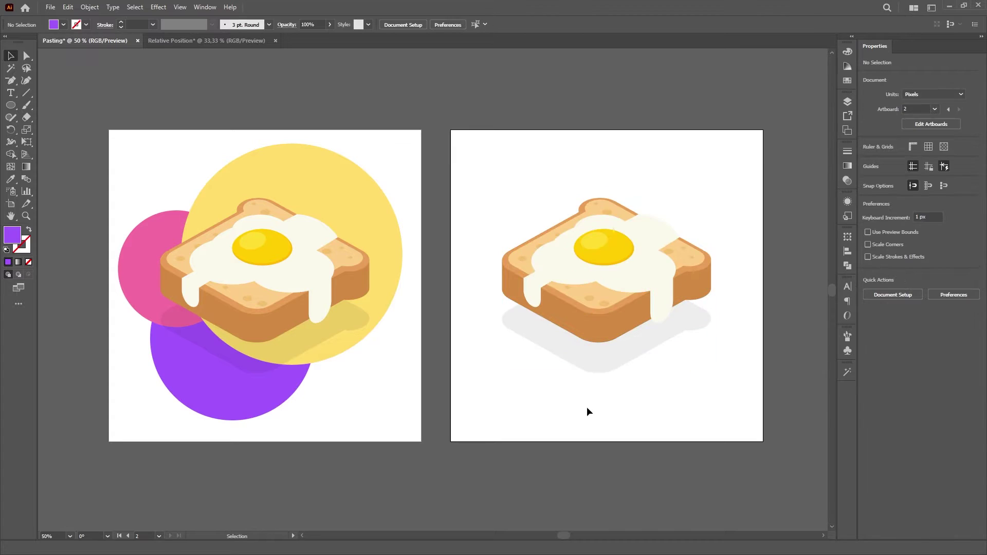
click(323, 178)
click(708, 173)
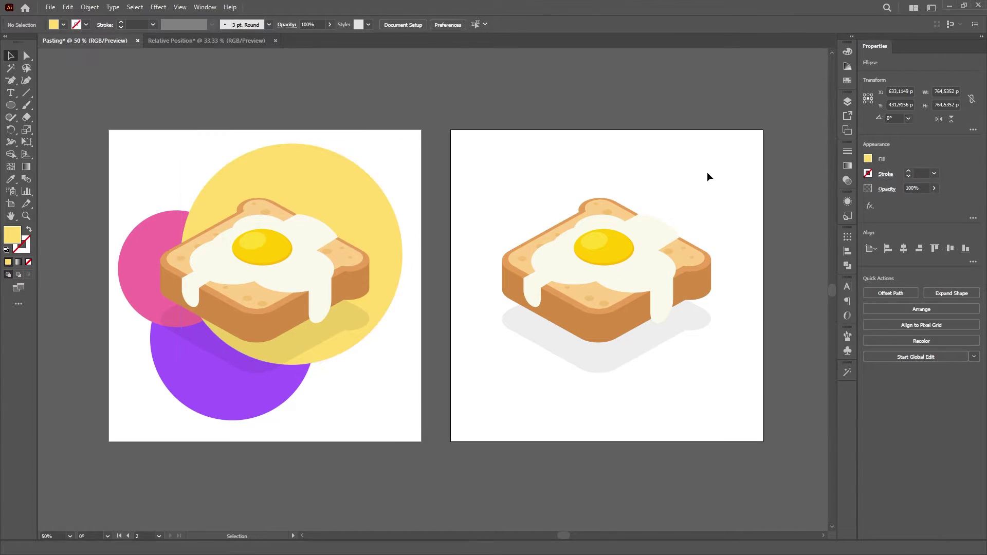
key(ctrl+shift+v)
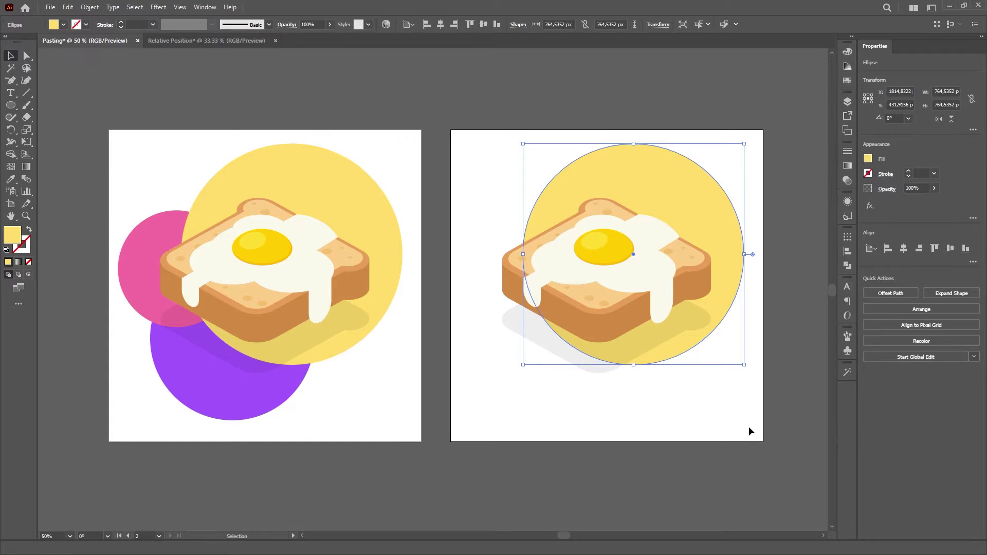
click(750, 430)
Paste in Place the pink and purple circles onto artboard 2 in matching positions.
click(149, 239)
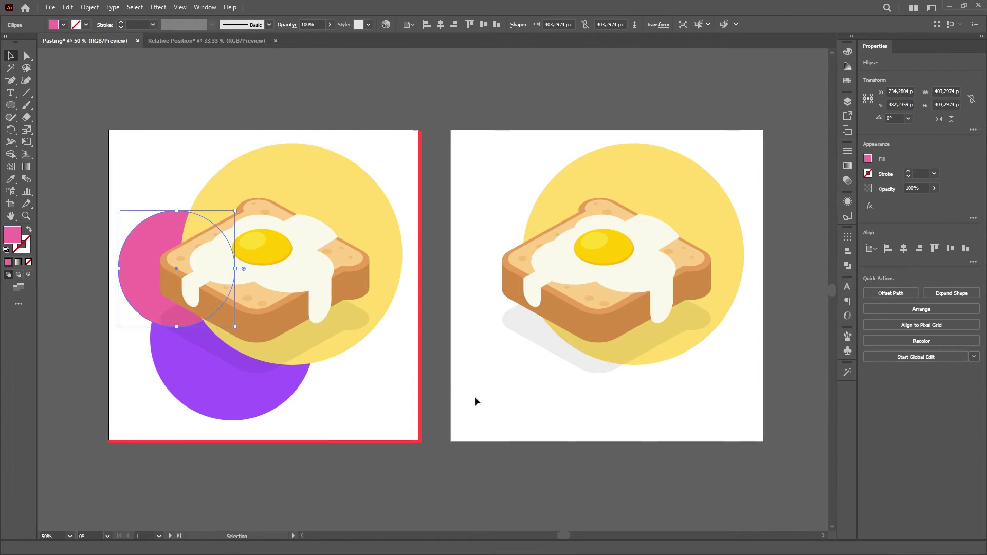
click(649, 413)
key(ctrl+shift+v)
click(653, 418)
click(248, 406)
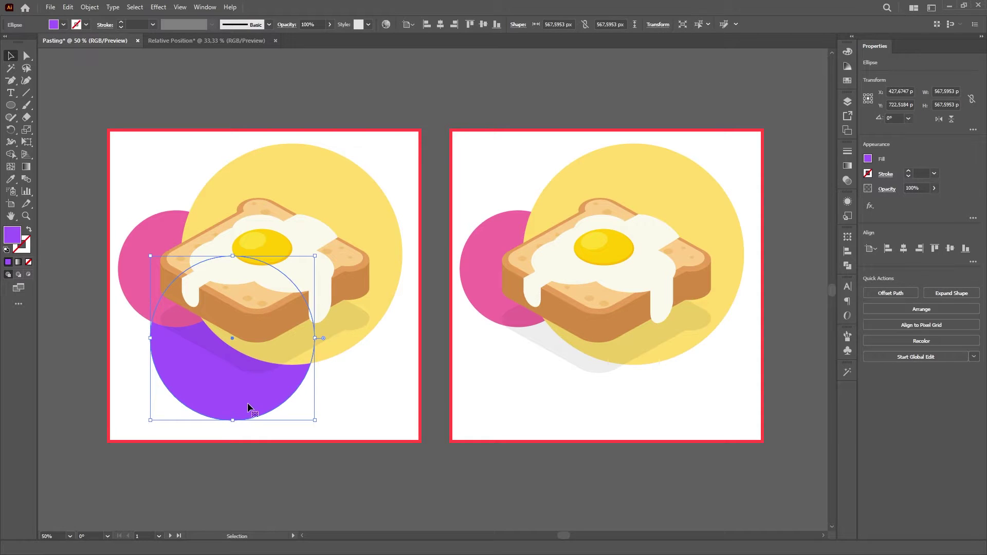
click(633, 406)
key(ctrl+shift+v)
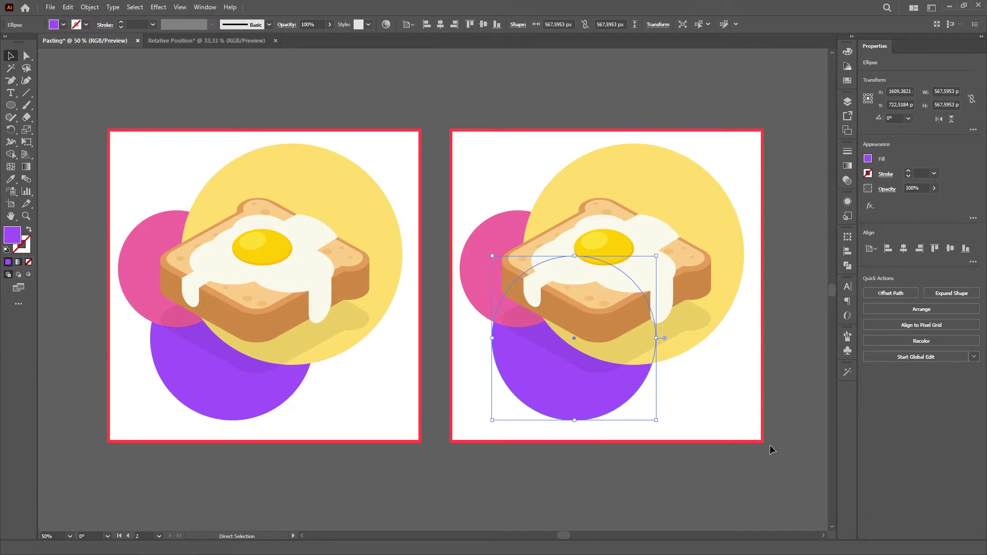
click(750, 391)
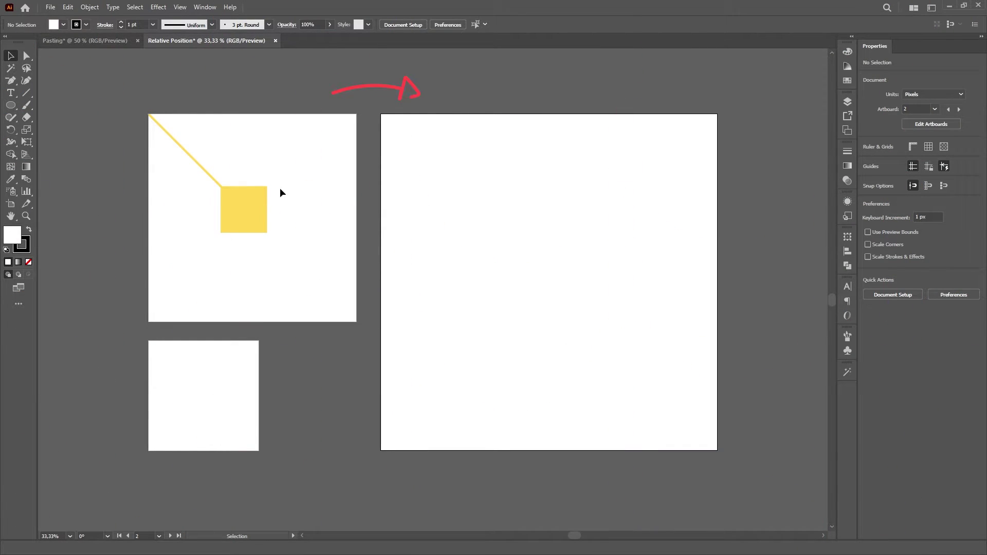
Paste the line-and-square group in place on the large right artboard and the small third artboard.
click(249, 206)
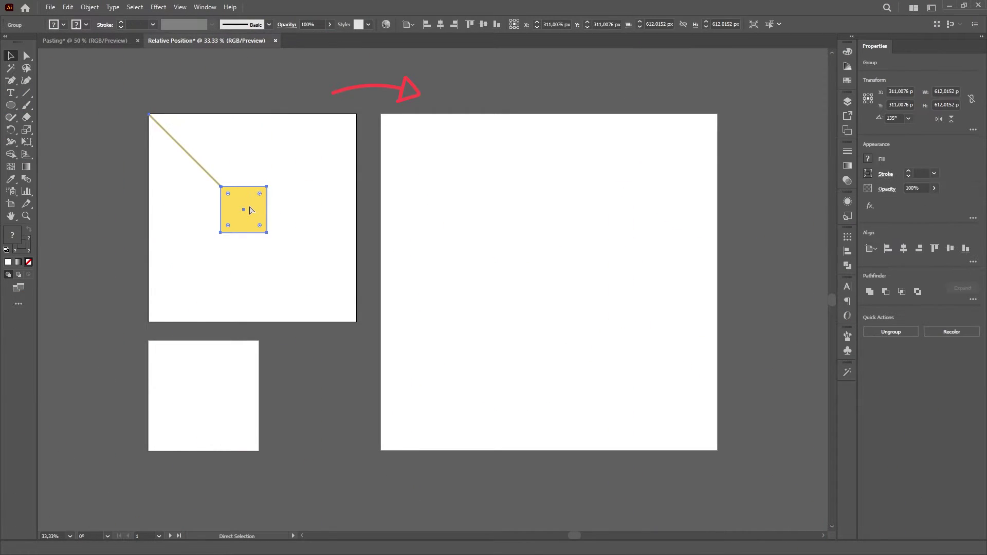
click(528, 226)
key(ctrl+shift+v)
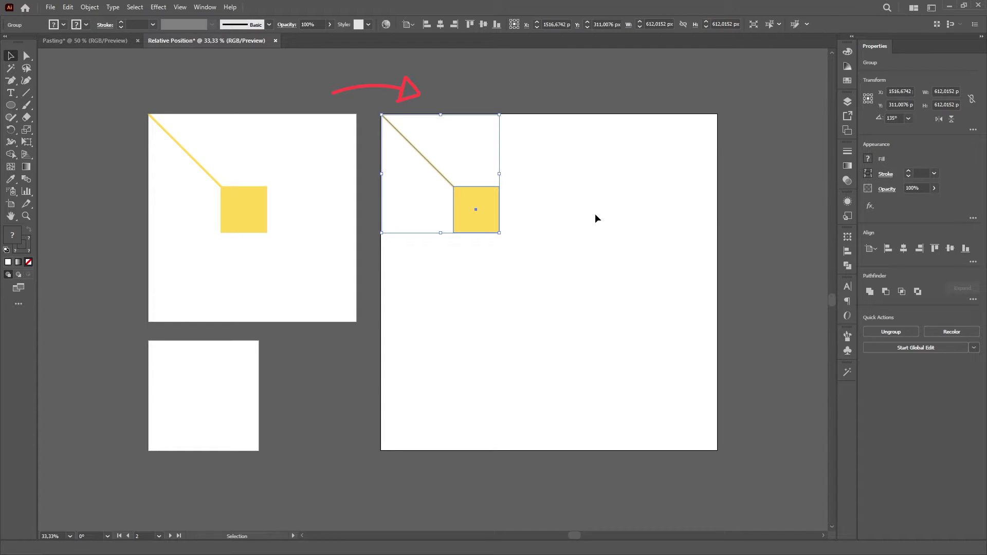
click(595, 215)
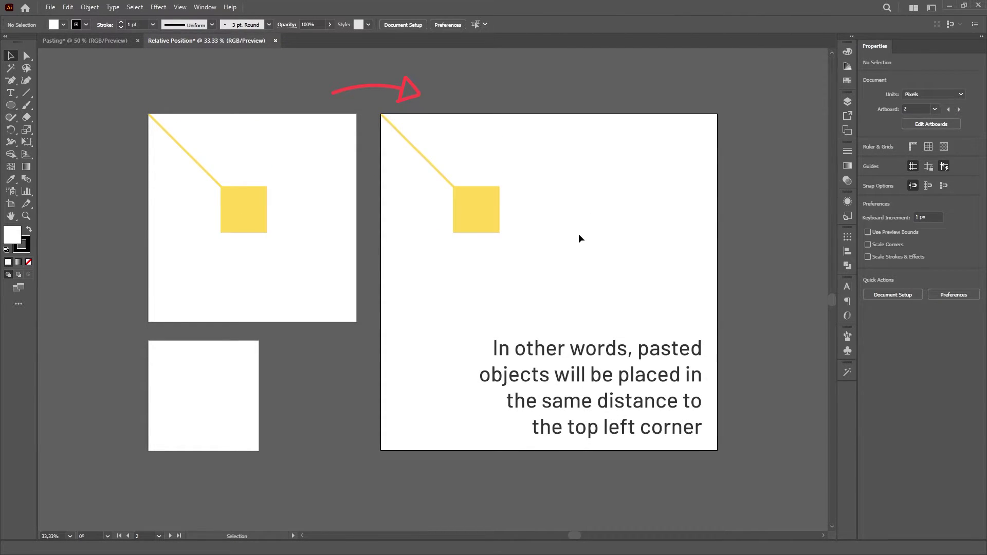
click(234, 383)
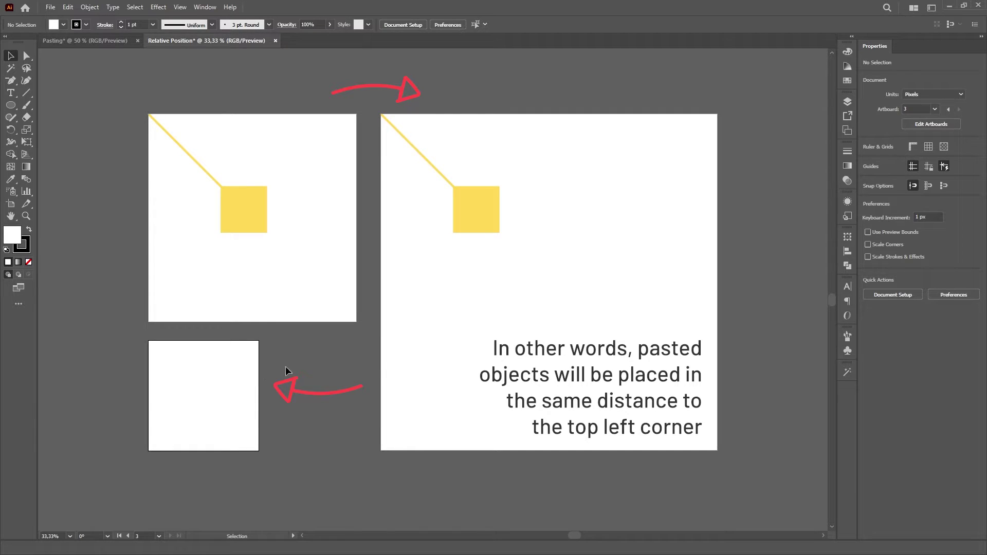
key(ctrl+shift+v)
click(481, 377)
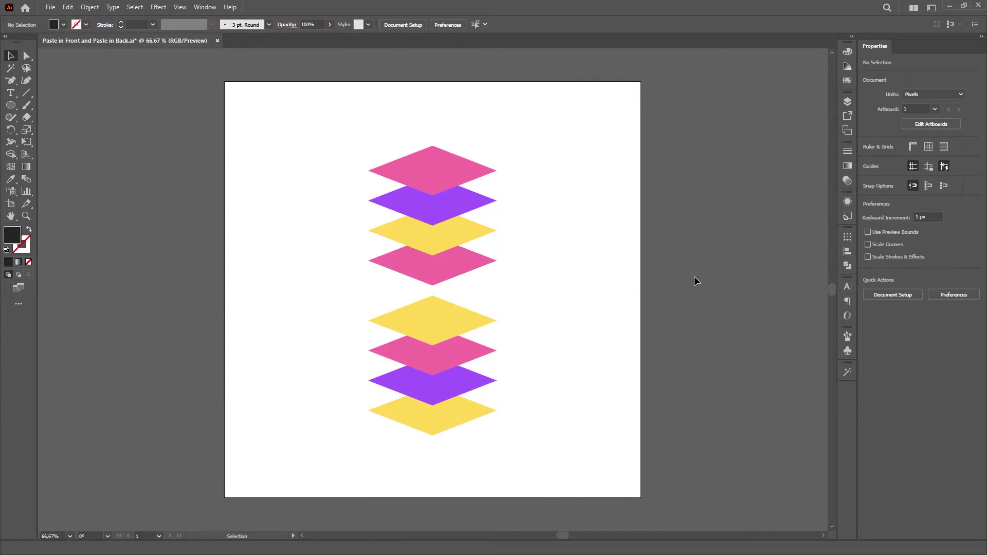
key(a)
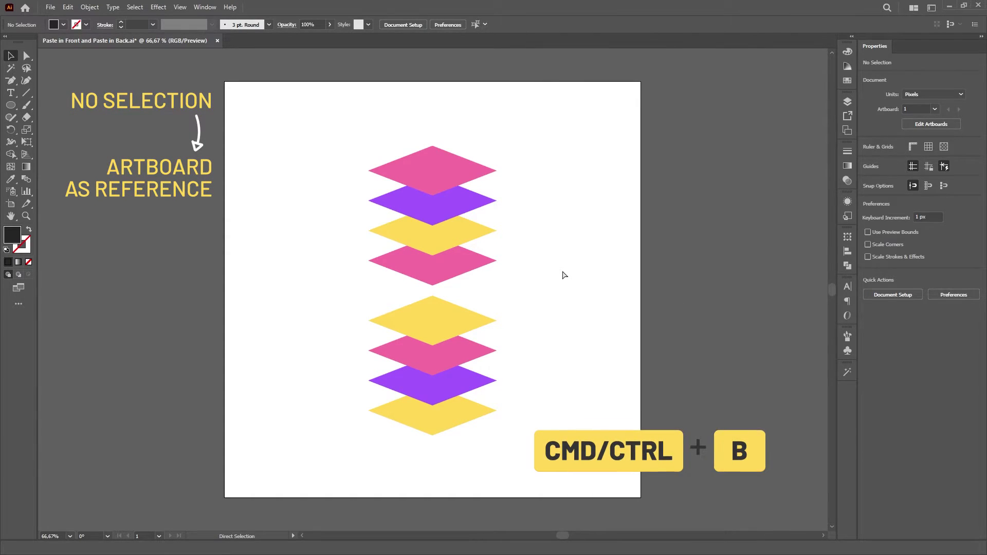
key(ctrl+b)
click(562, 275)
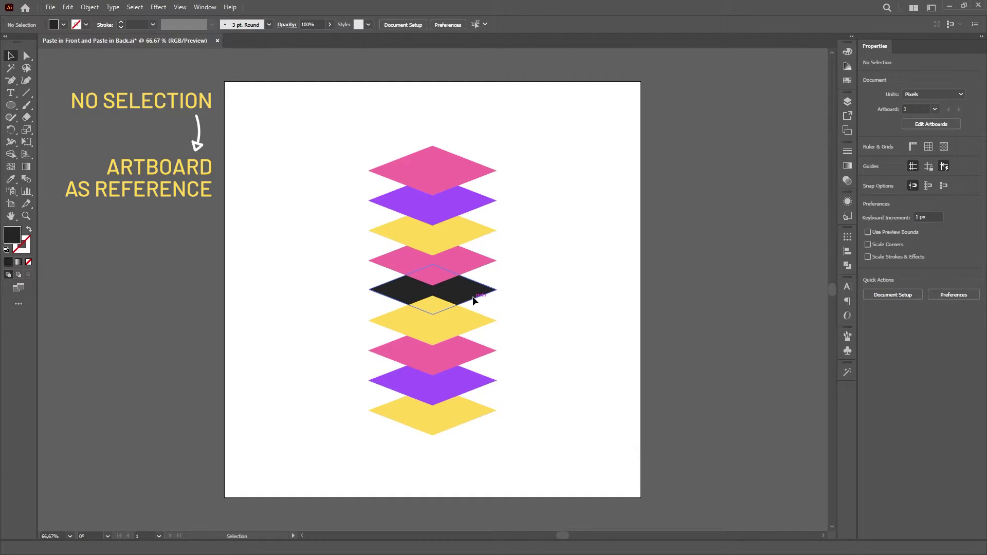
click(469, 292)
key(Delete)
key(a)
key(ctrl+f)
click(572, 259)
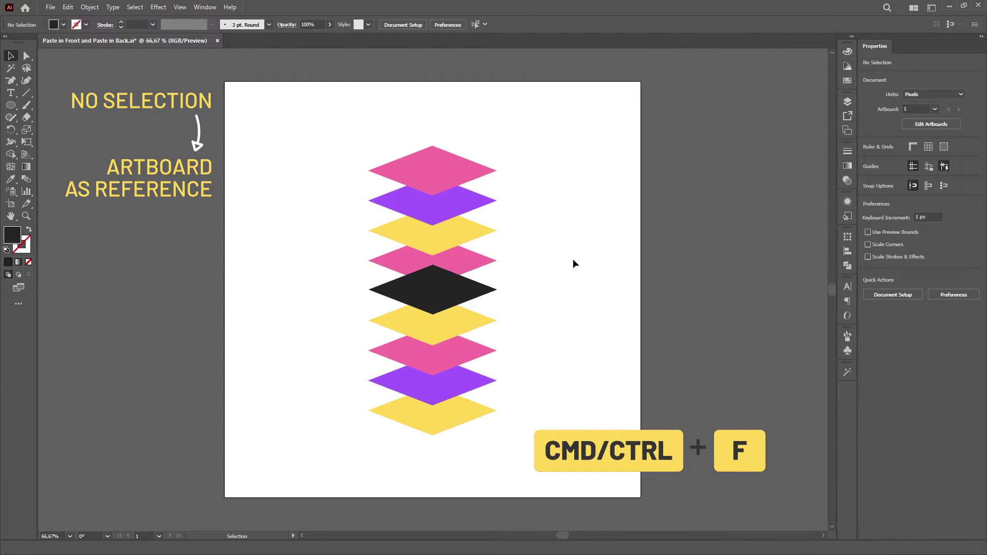
key(v)
click(489, 294)
key(Delete)
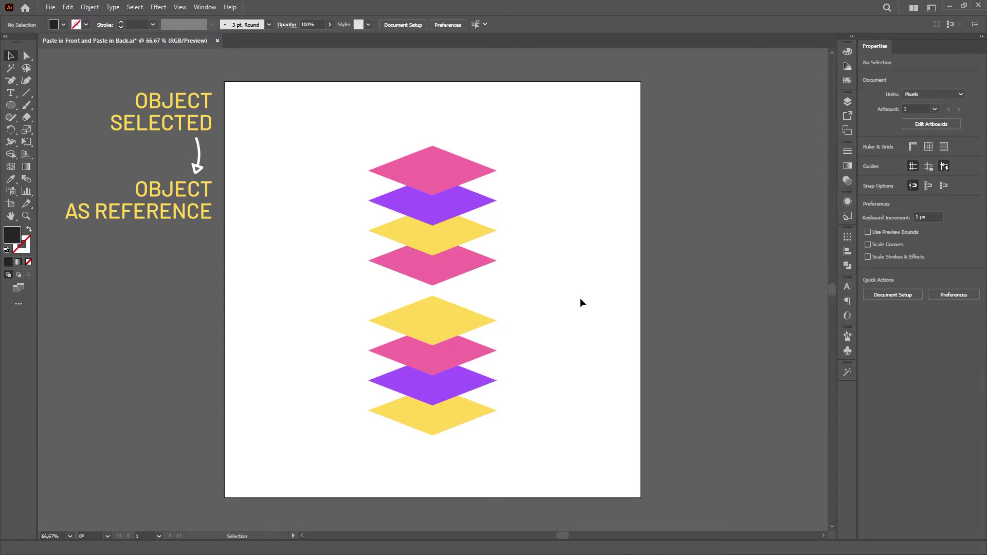
click(432, 309)
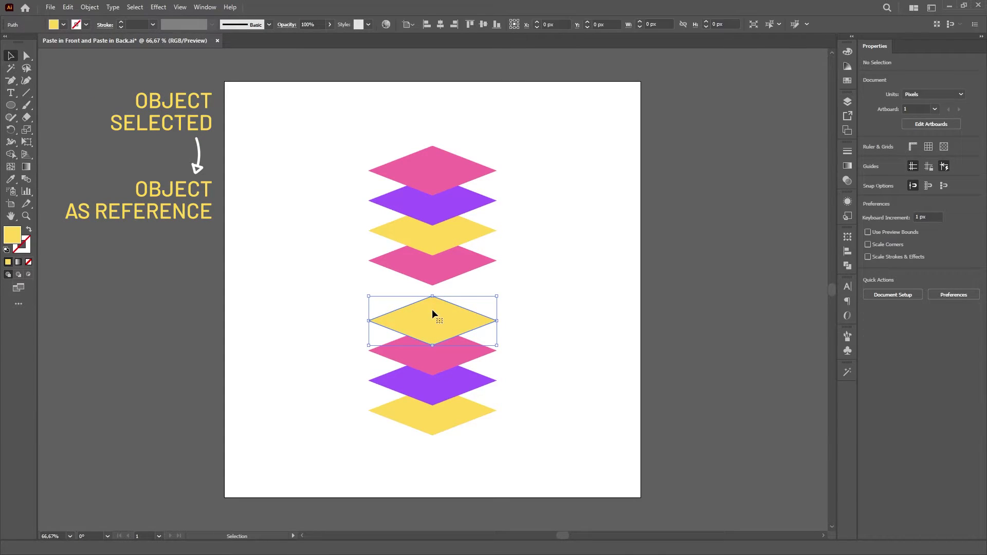
key(ctrl+f)
click(569, 268)
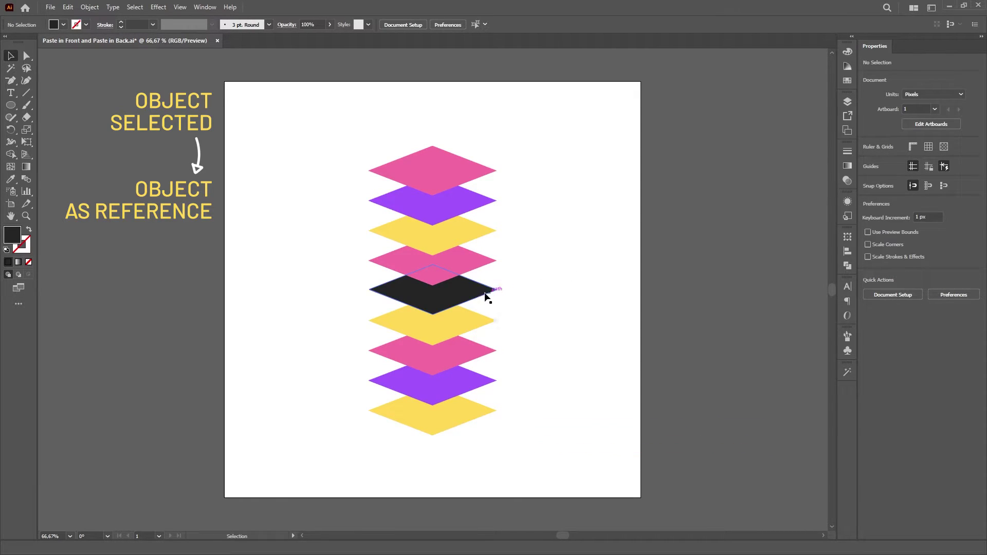
click(467, 293)
key(Delete)
click(476, 265)
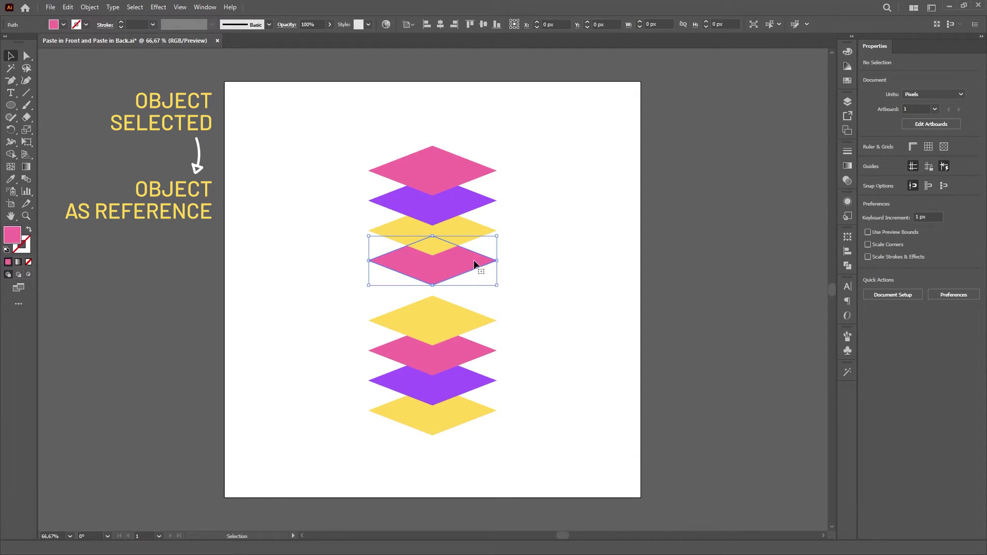
key(ctrl+b)
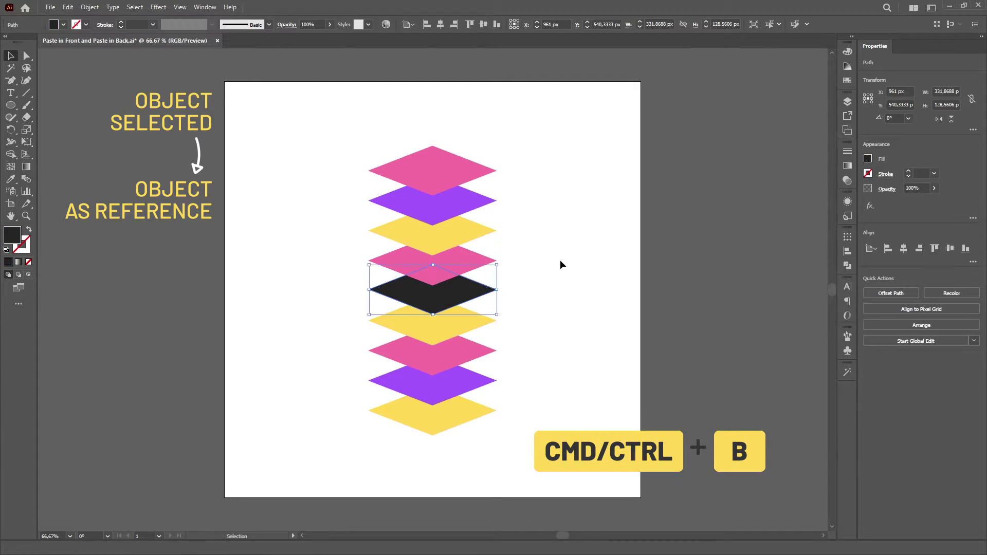
click(561, 262)
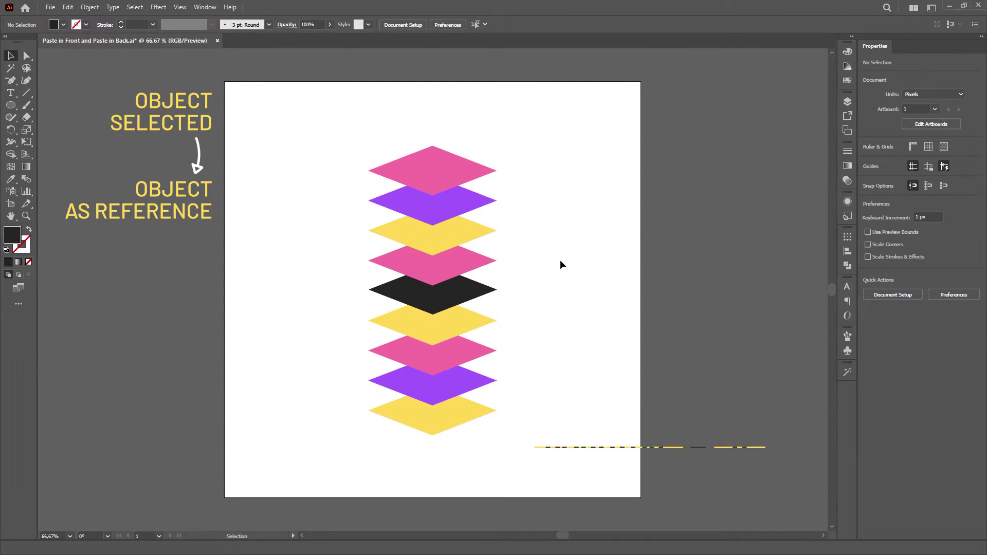
key(ctrl+z)
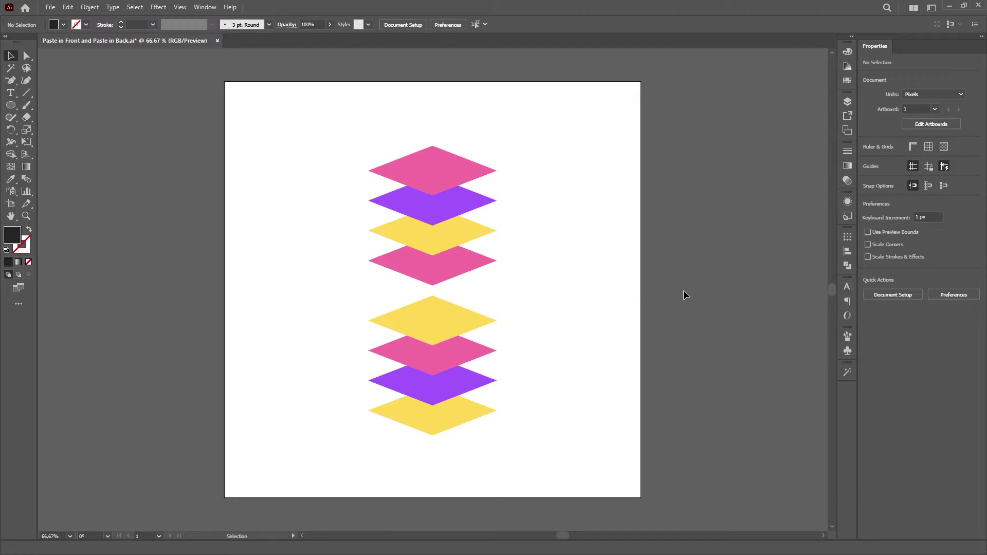
Redo the black diamond paste, delete it, paste it in place again over the yellow diamond, and delete it.
key(ctrl+shift+z)
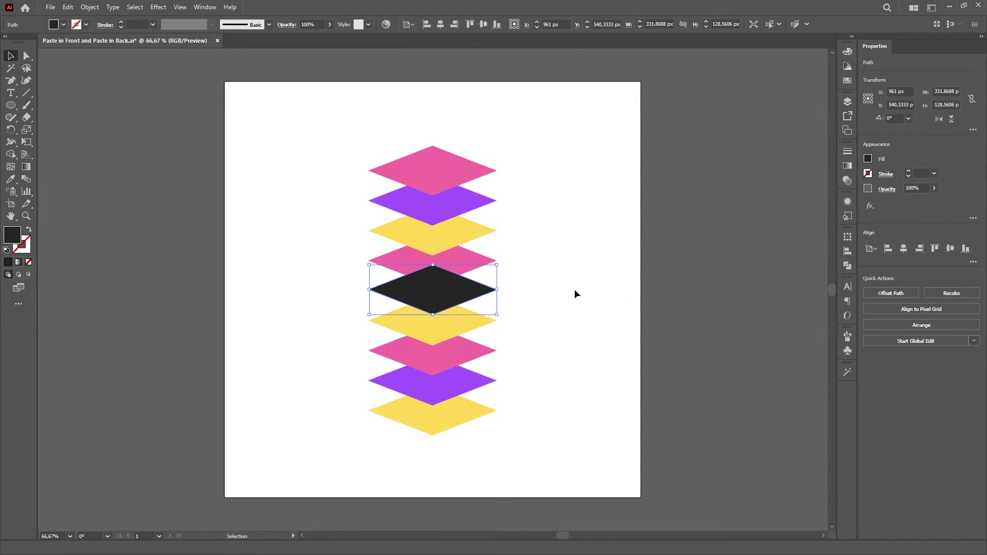
click(584, 302)
click(484, 287)
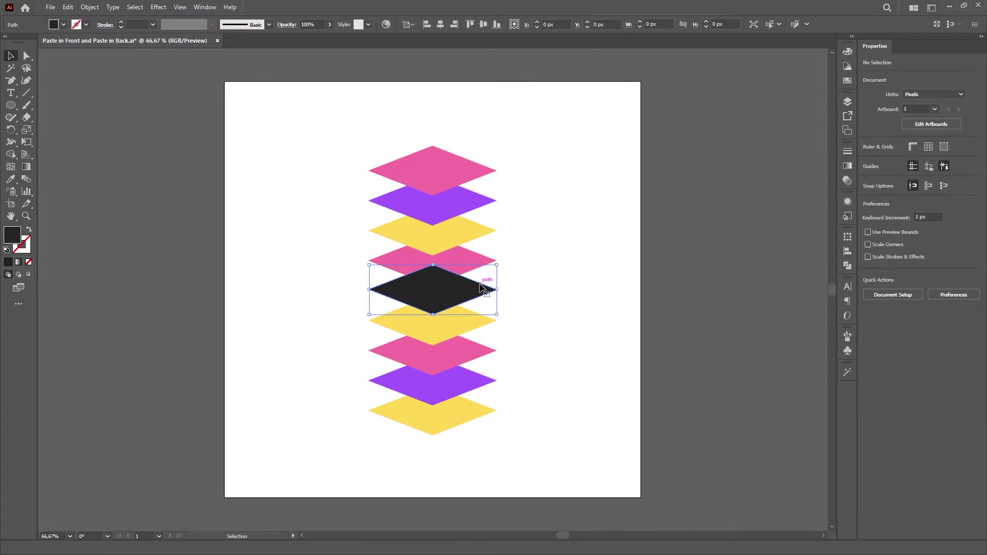
key(Delete)
click(469, 311)
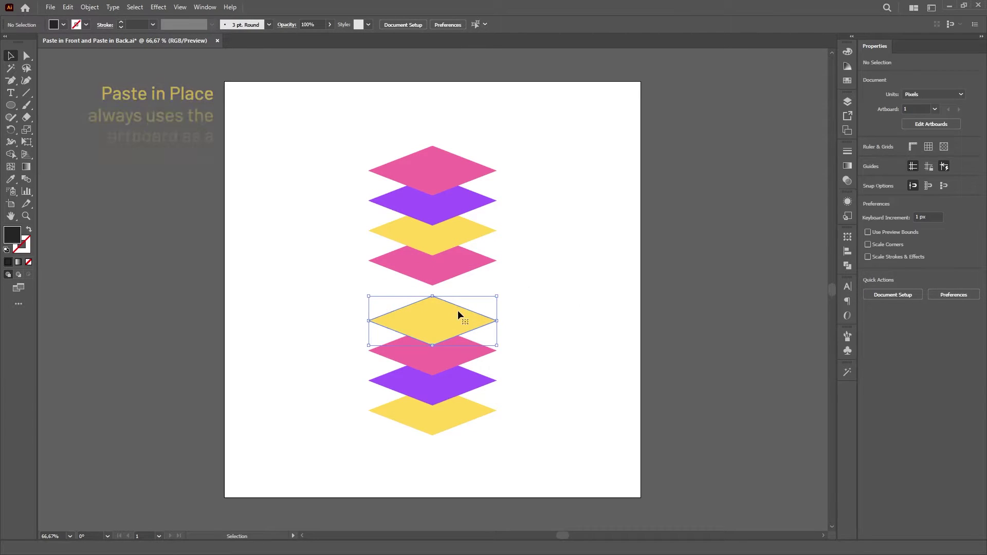
key(ctrl+shift+v)
click(598, 270)
click(480, 291)
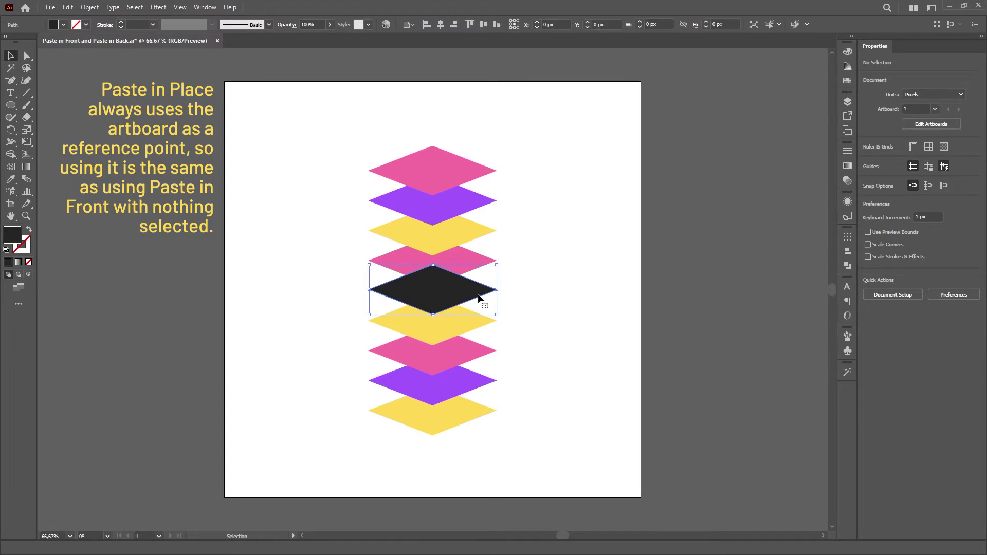
key(Delete)
Paste the black diamond in place once more, then delete it.
click(464, 254)
click(547, 270)
key(ctrl+shift+v)
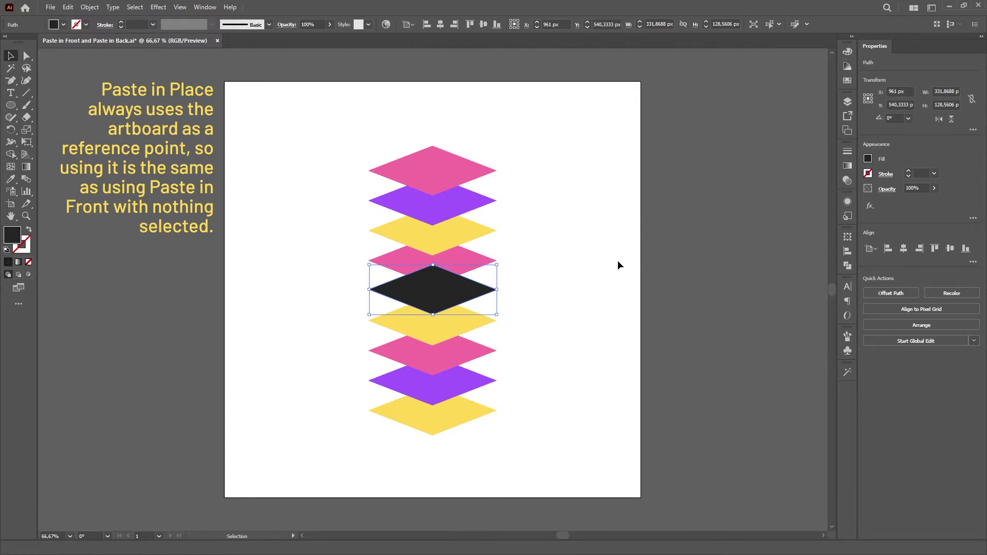
click(617, 260)
click(485, 296)
key(Delete)
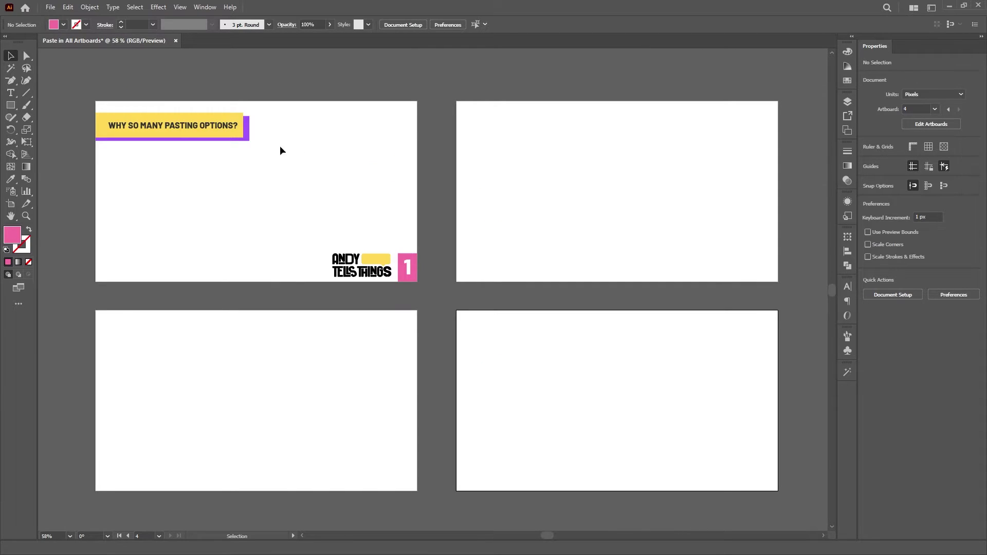
Copy the banner-and-logo group to artboard 2's top-left and paste another at artboard 3's top-left.
drag(279, 150, 639, 162)
mouse_move(532, 146)
mouse_down()
mouse_move(539, 133)
mouse_move(529, 128)
mouse_up()
click(462, 337)
key(ctrl+v)
drag(357, 220, 184, 337)
Delete the manually placed banner-and-logo copies from artboards 3 and 2.
click(292, 329)
click(258, 332)
key(Delete)
click(543, 131)
key(Delete)
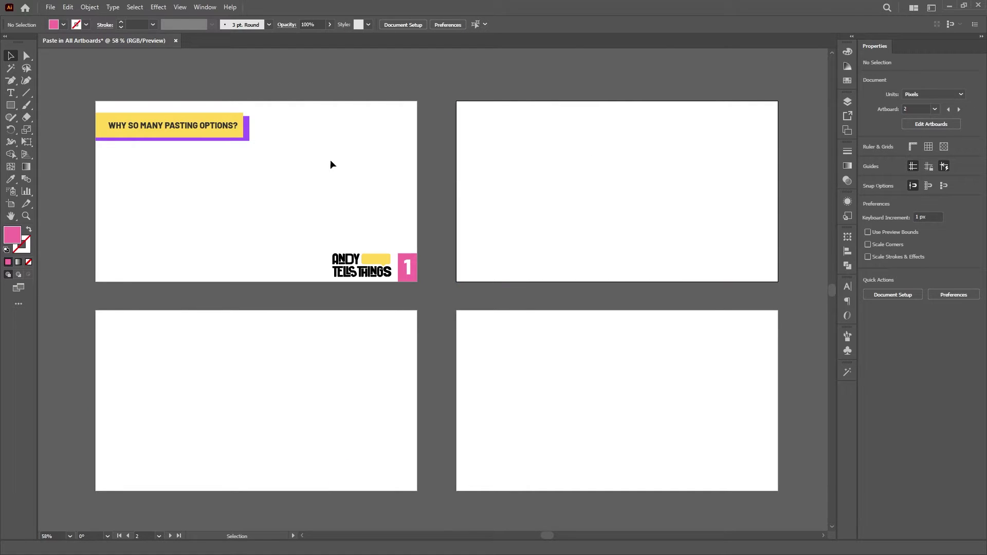
Paste the banner-and-logo group onto all artboards with Ctrl+Shift+Alt+V.
click(214, 134)
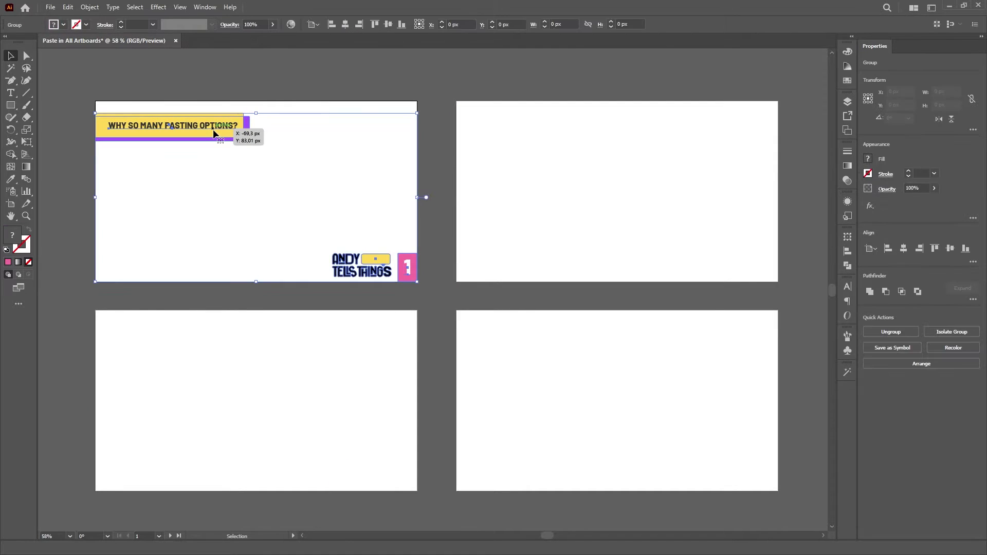
click(440, 298)
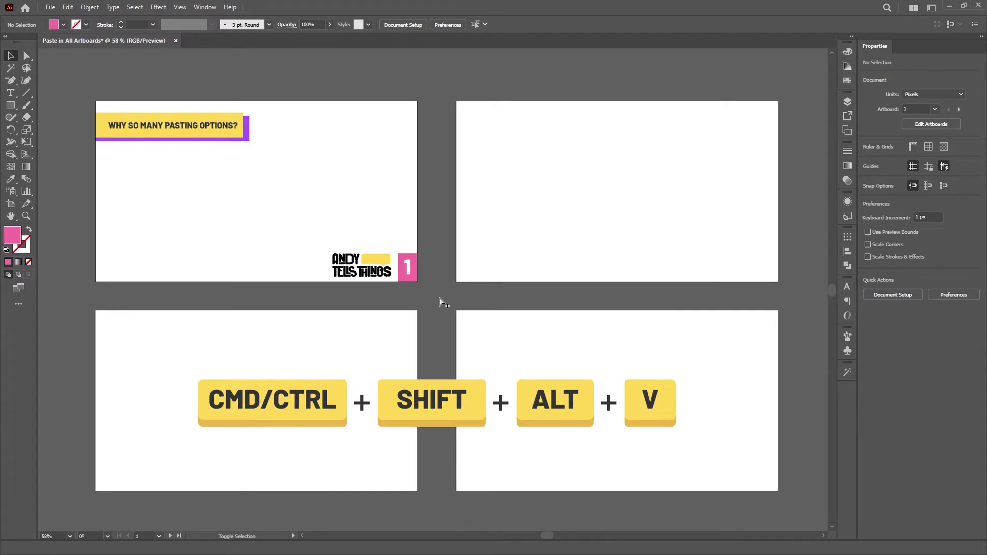
key(ctrl+shift+alt+v)
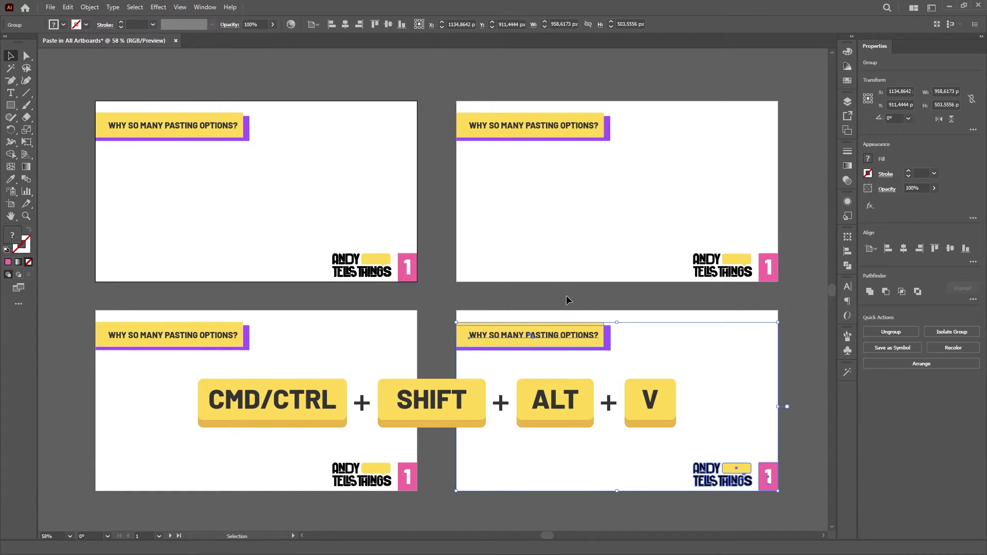
click(566, 295)
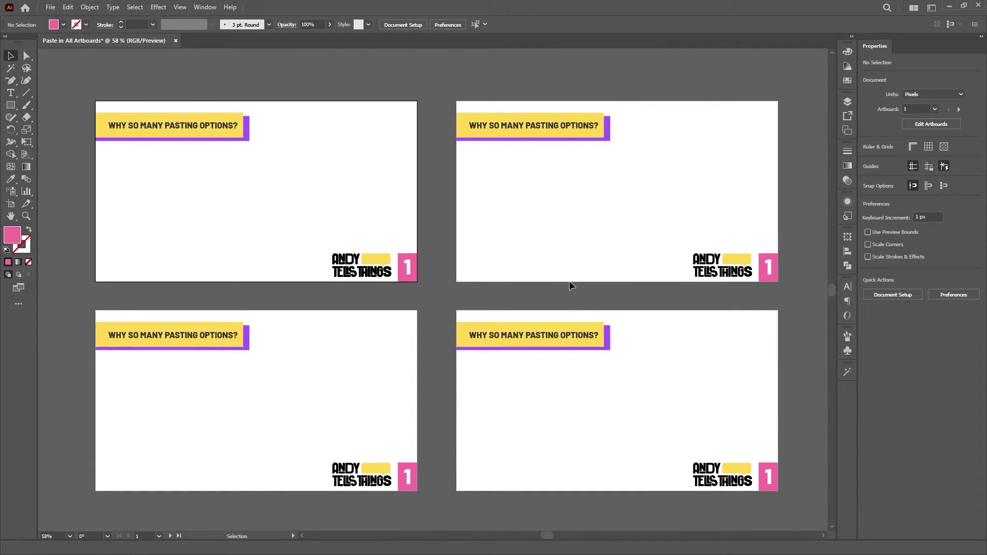
Make an offset copy, select all and undo the pasted copies, then cut the original banner group.
drag(220, 136, 210, 168)
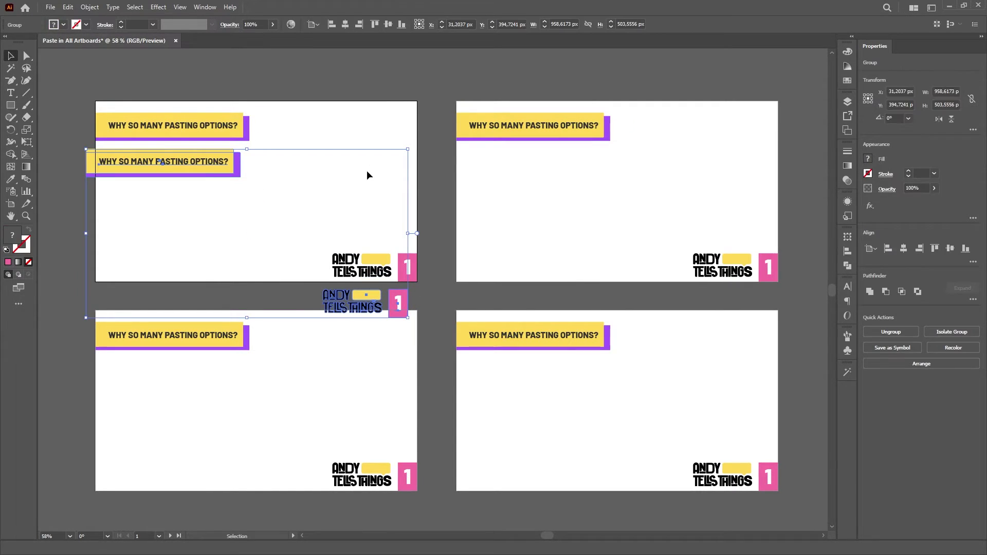
key(ctrl+a)
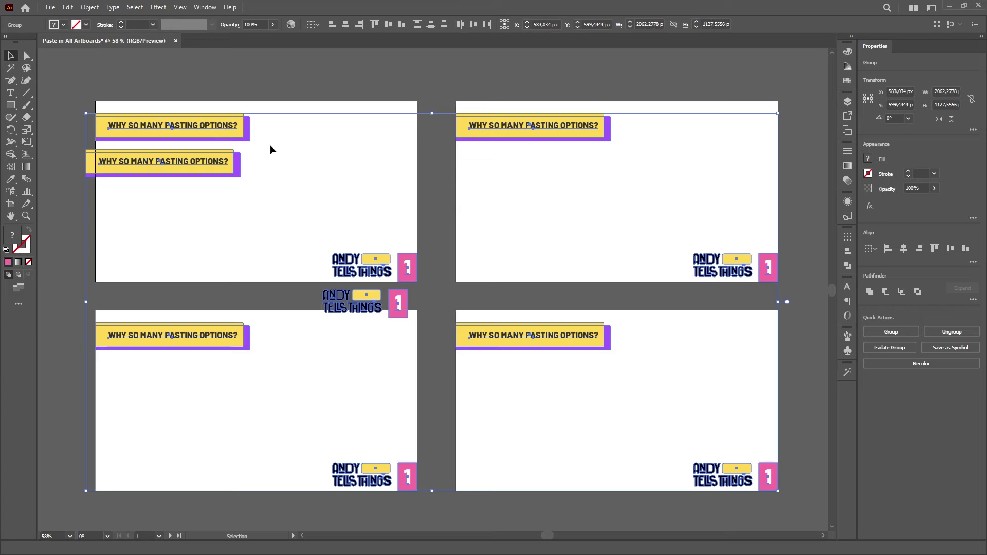
key(ctrl+z)
key(ctrl+z)
click(223, 135)
key(ctrl+x)
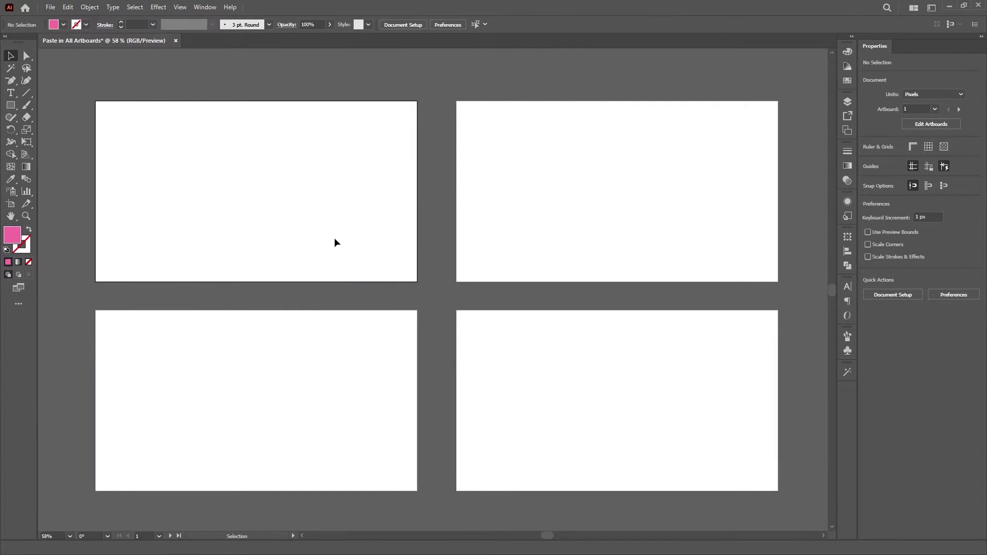
Paste the WHY SO MANY PASTING OPTIONS? banner and logo group onto all four artboards, then deselect.
key(ctrl+alt+shift+v)
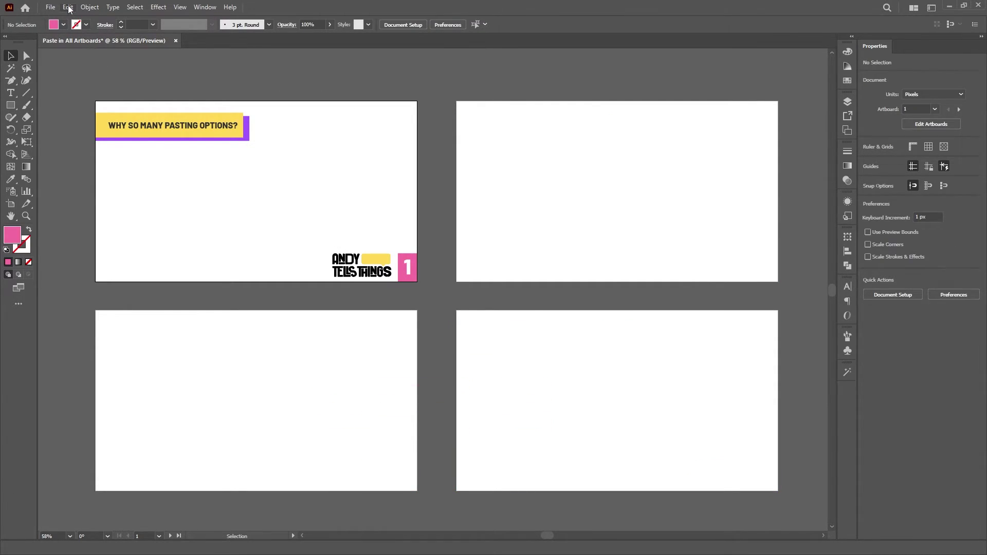
click(69, 7)
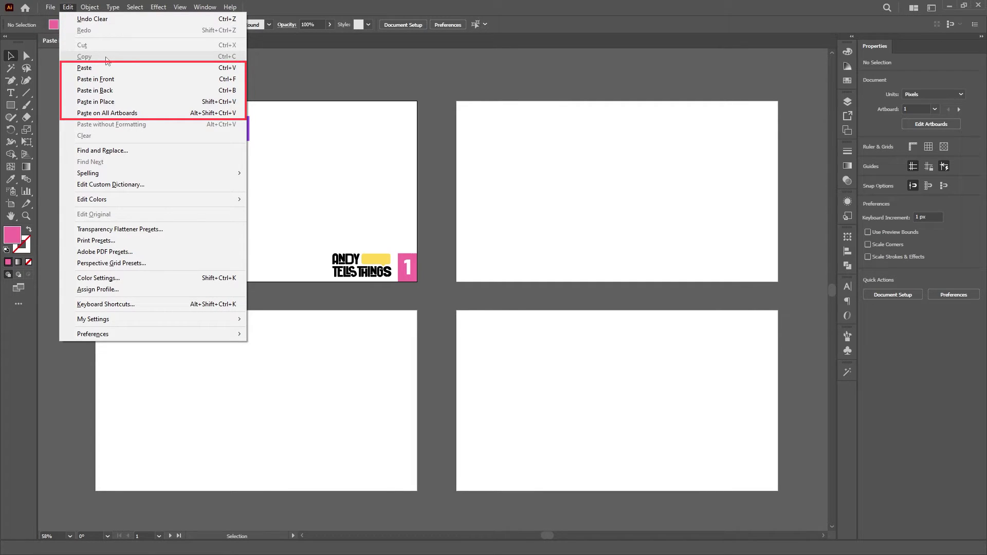
click(161, 118)
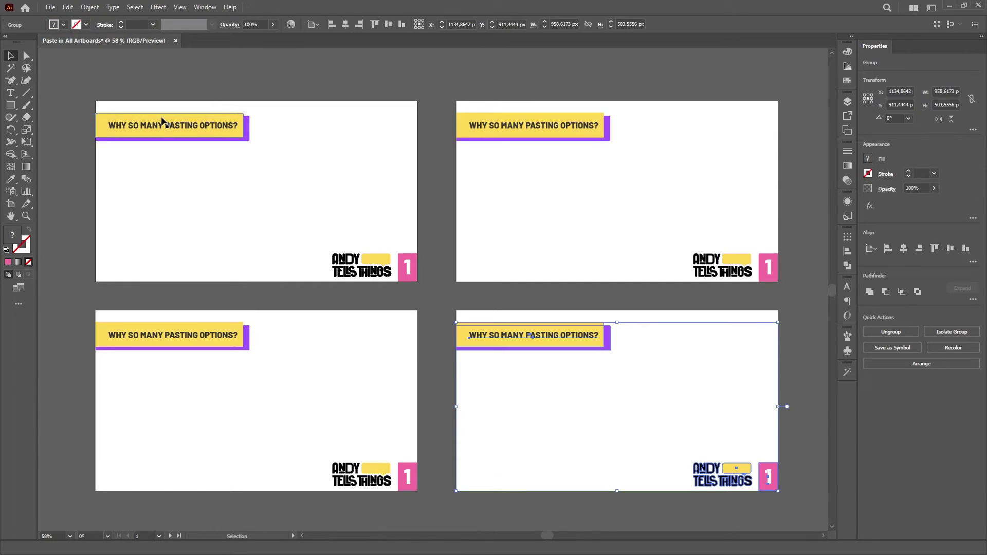
click(535, 218)
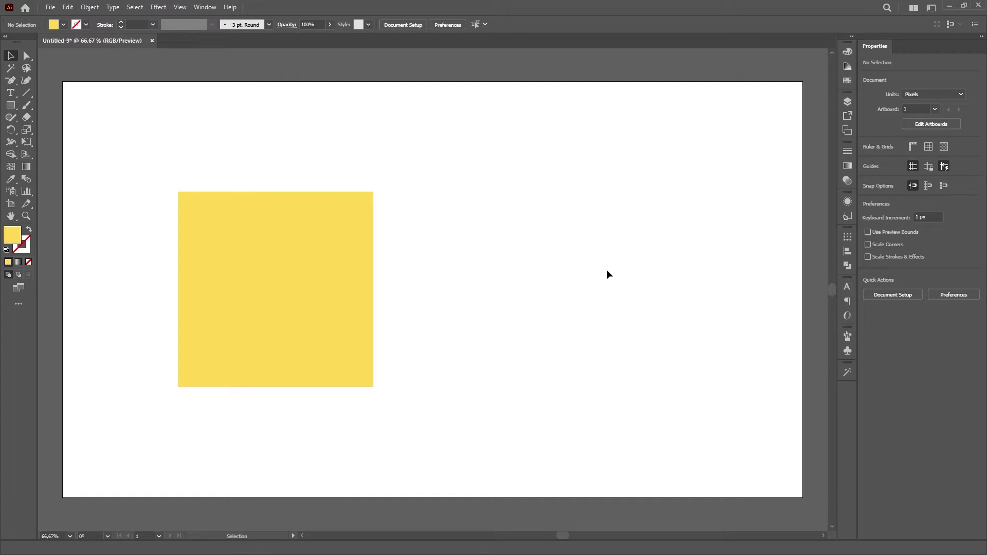
Duplicate the yellow square about 683 px straight to its right.
click(317, 311)
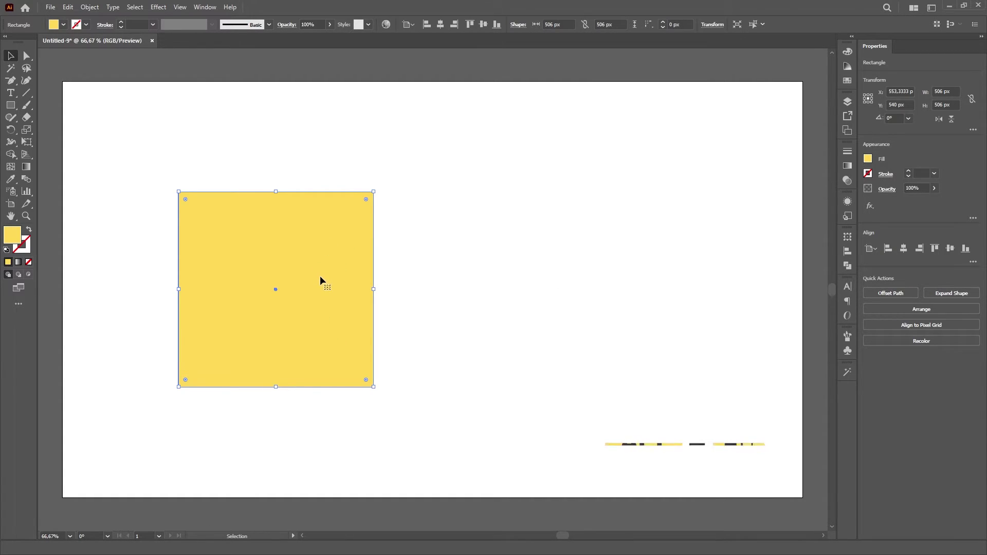
drag(321, 277, 637, 280)
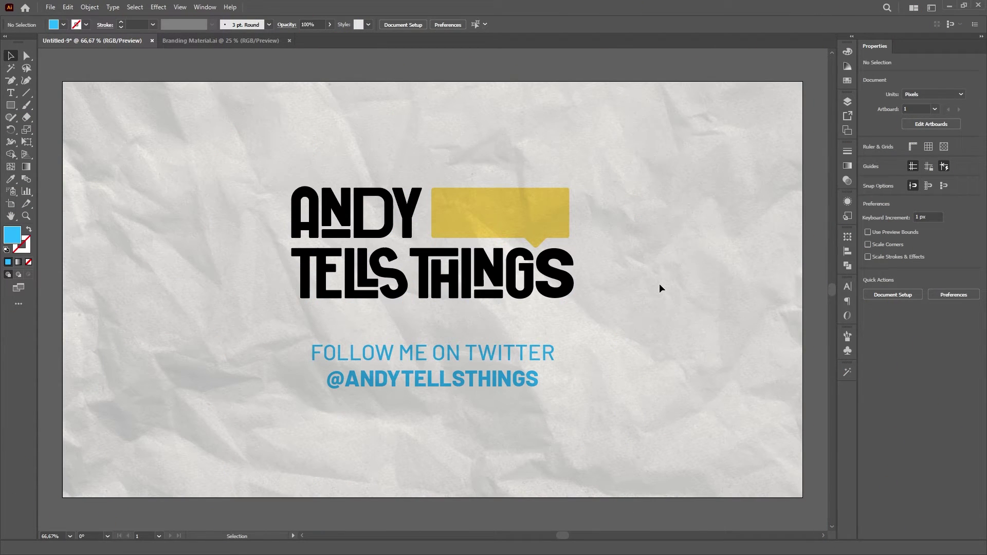
drag(410, 267, 520, 333)
drag(562, 397, 442, 303)
drag(574, 217, 472, 300)
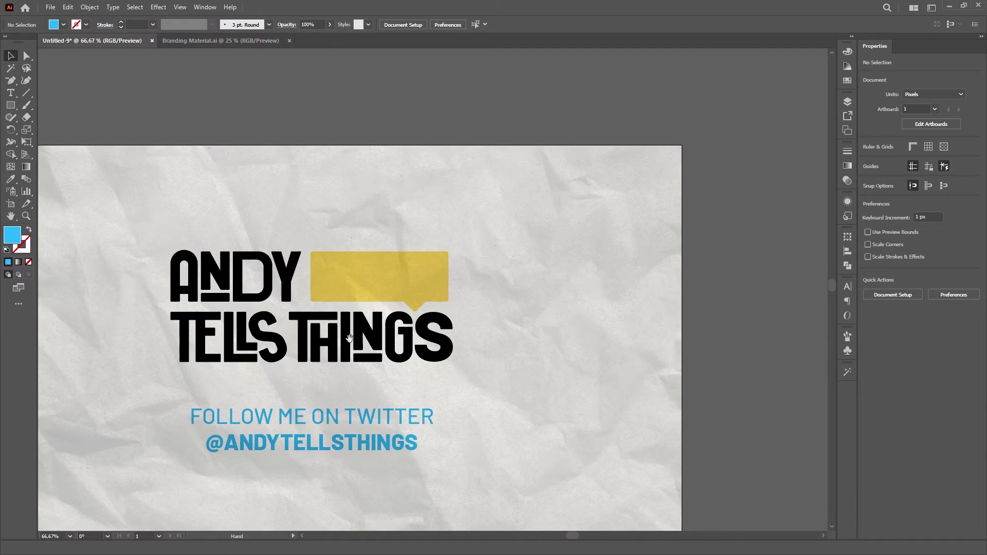
drag(306, 352, 481, 280)
key(space)
drag(630, 216, 498, 165)
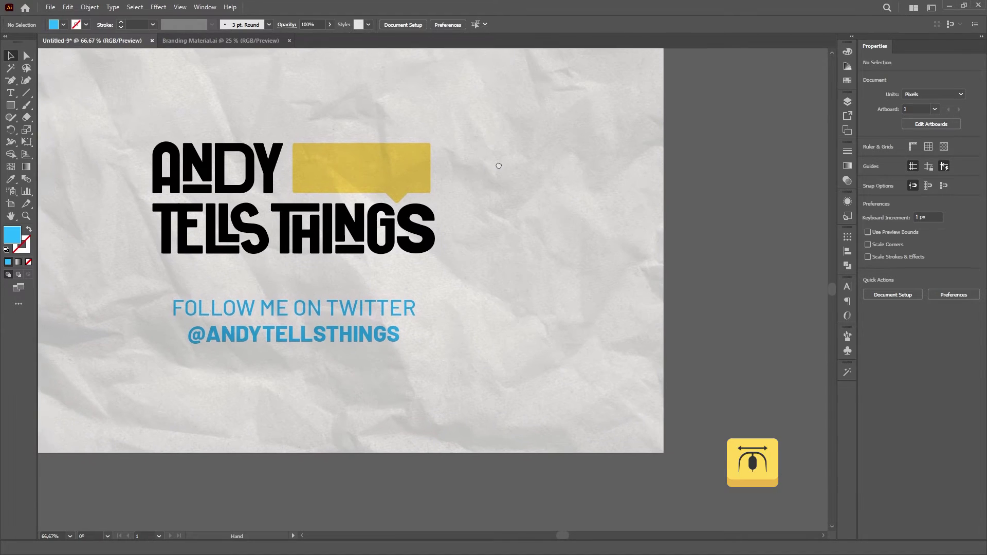
scroll(406, 333, left, 5)
scroll(406, 334, up, 2)
key(space)
drag(406, 333, 327, 313)
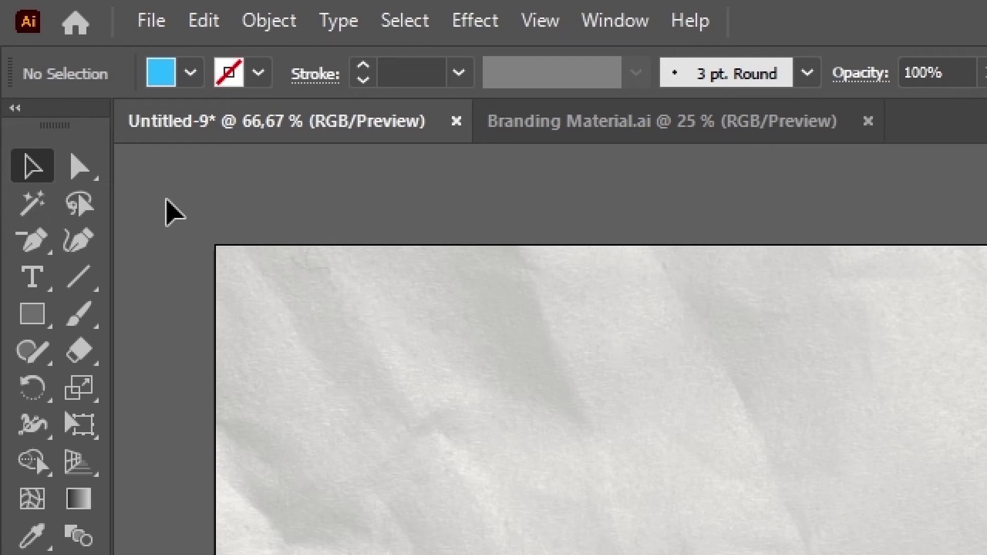
key(space)
key(space)
key(space)
key(space)
key(space)
key(space)
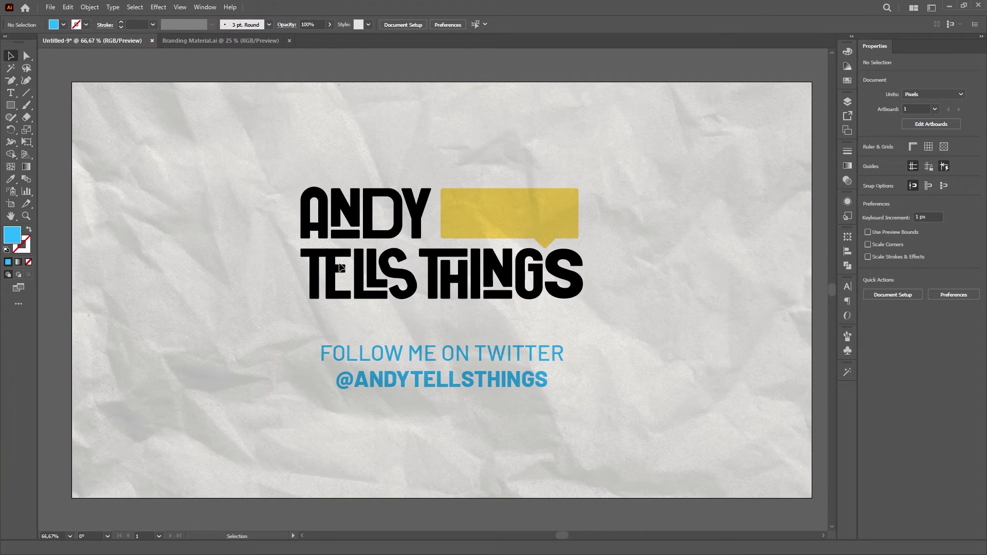
scroll(597, 332, down, 2)
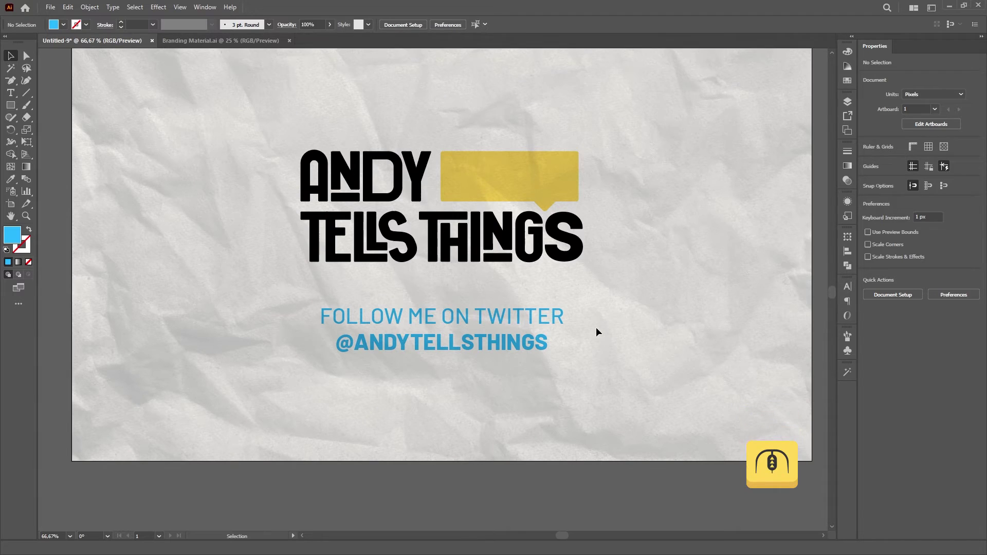
scroll(597, 332, down, 3)
scroll(597, 331, up, 7)
scroll(597, 331, down, 3)
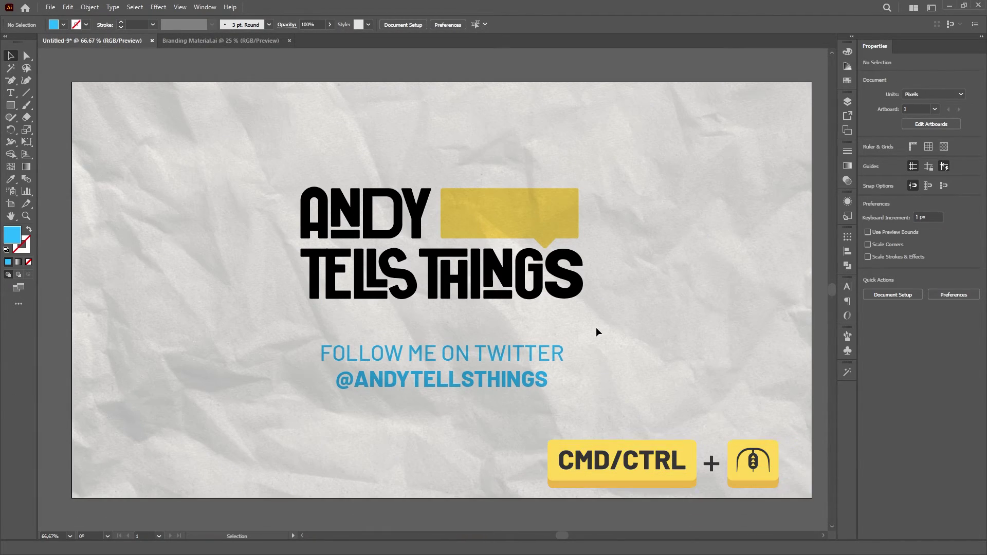
scroll(596, 332, right, 5)
scroll(596, 331, left, 10)
scroll(597, 330, right, 6)
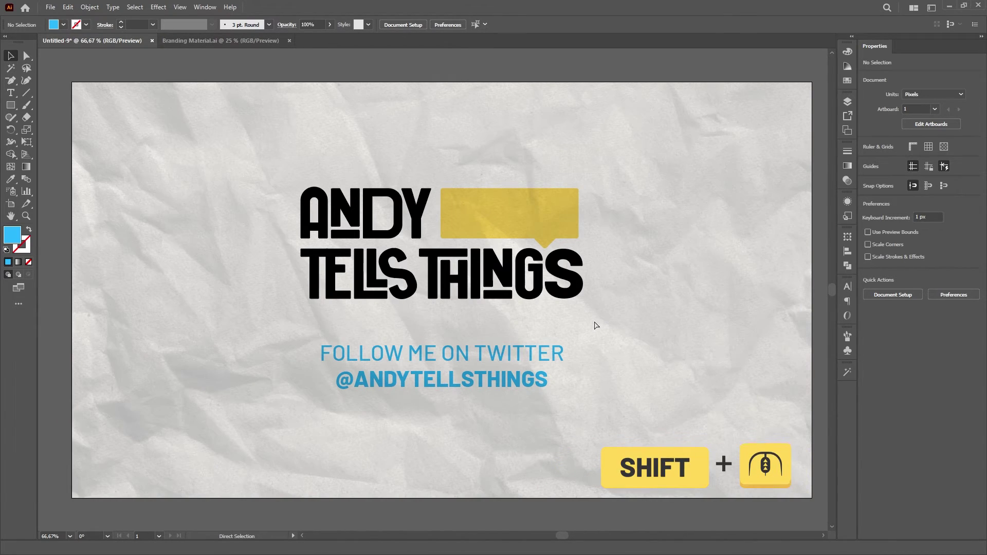
scroll(596, 325, right, 5)
scroll(596, 325, left, 5)
scroll(597, 325, left, 5)
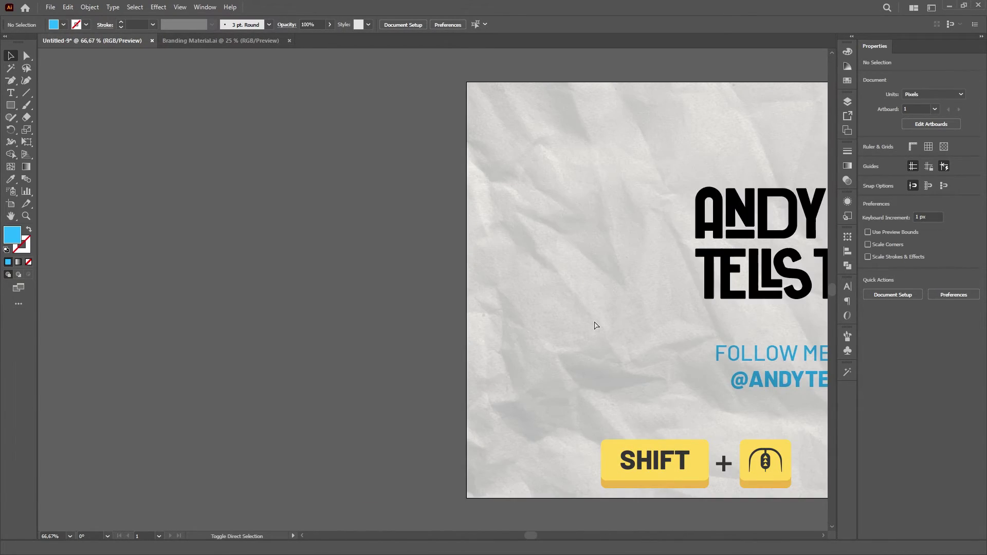
scroll(597, 326, right, 5)
scroll(594, 325, up, 5)
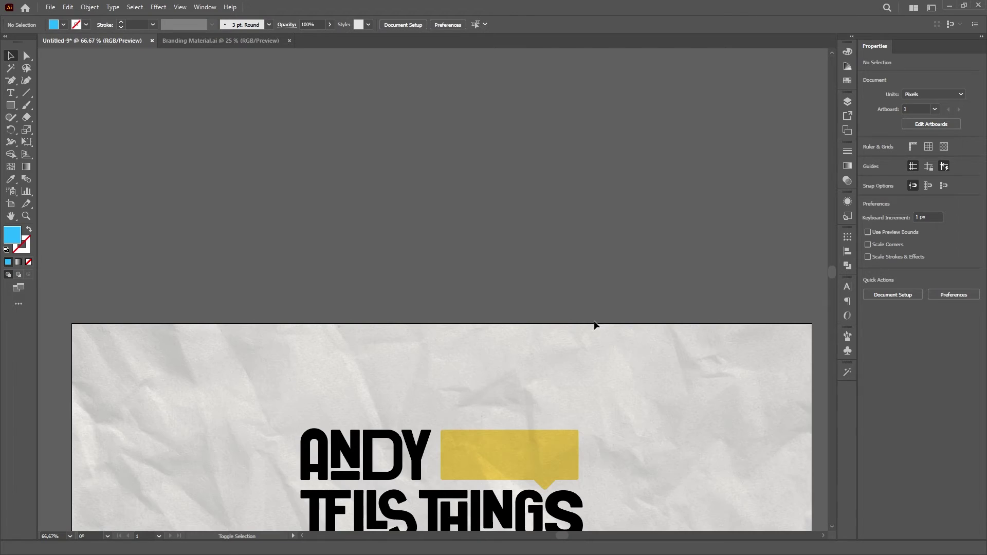
scroll(593, 325, down, 5)
scroll(594, 325, down, 5)
scroll(594, 325, up, 5)
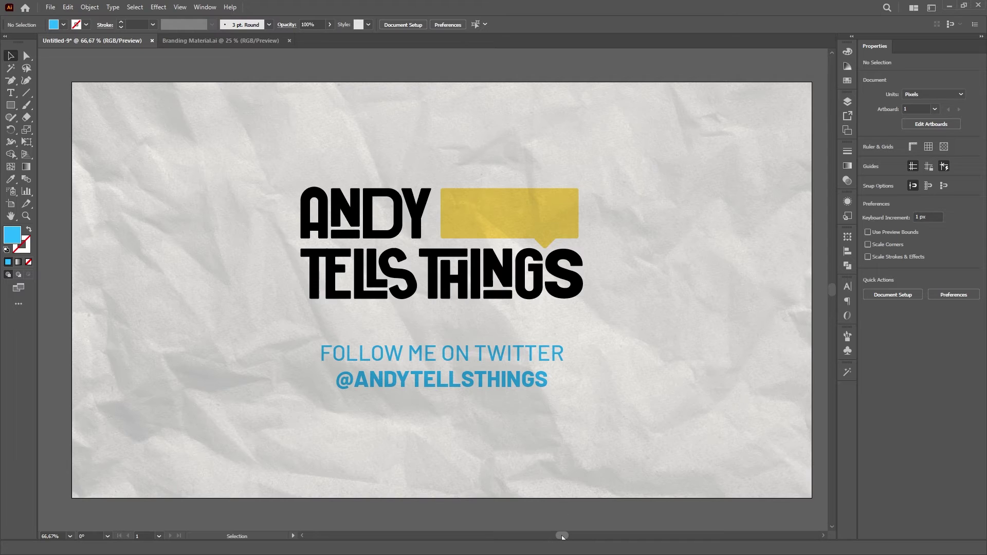
mouse_move(562, 537)
mouse_down()
mouse_move(582, 536)
mouse_move(563, 535)
mouse_up()
mouse_move(833, 291)
mouse_down()
mouse_move(834, 264)
mouse_move(833, 292)
mouse_up()
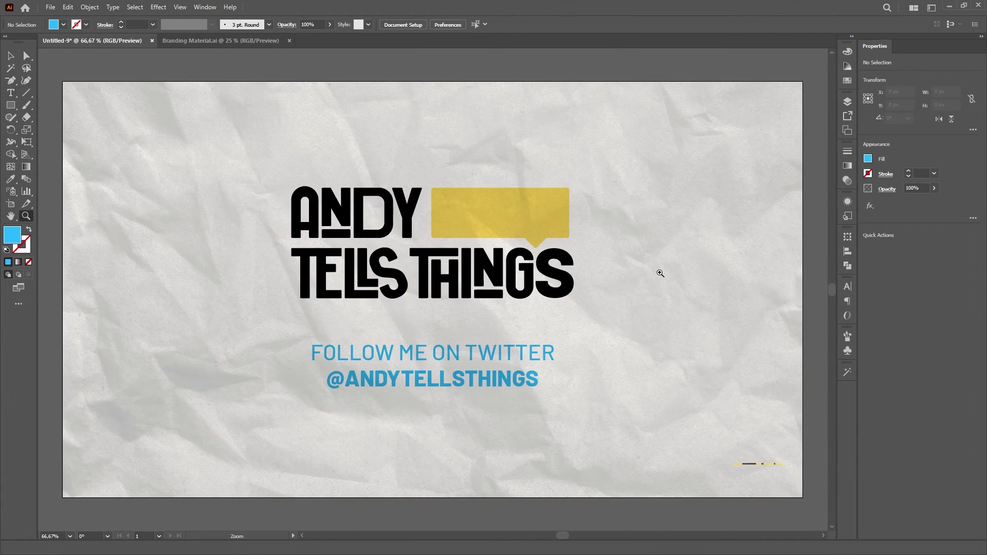
click(423, 281)
click(423, 281)
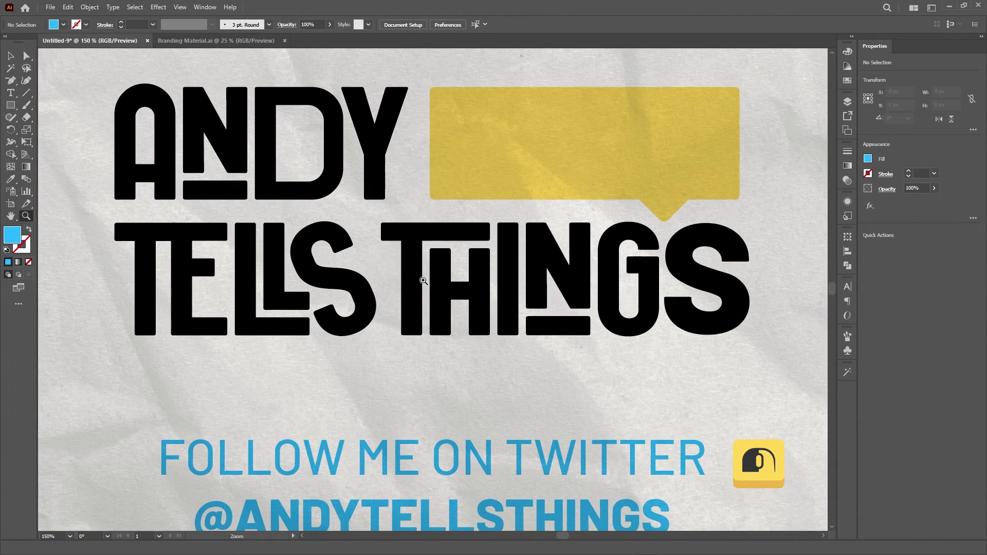
click(423, 280)
alt+click(434, 282)
alt+click(435, 309)
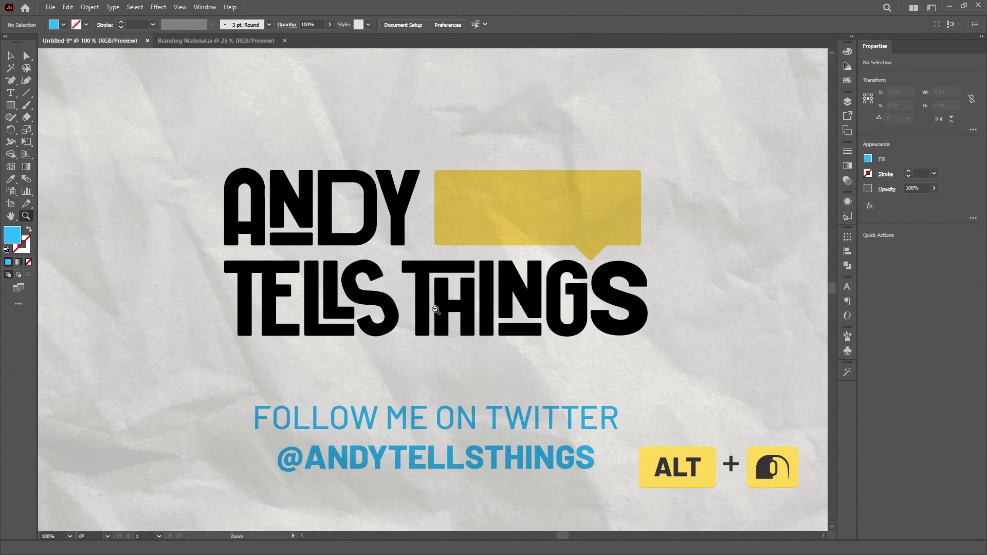
alt+click(436, 309)
mouse_move(430, 279)
mouse_down()
mouse_move(599, 284)
mouse_move(378, 291)
mouse_move(446, 288)
mouse_move(429, 284)
mouse_up()
key(v)
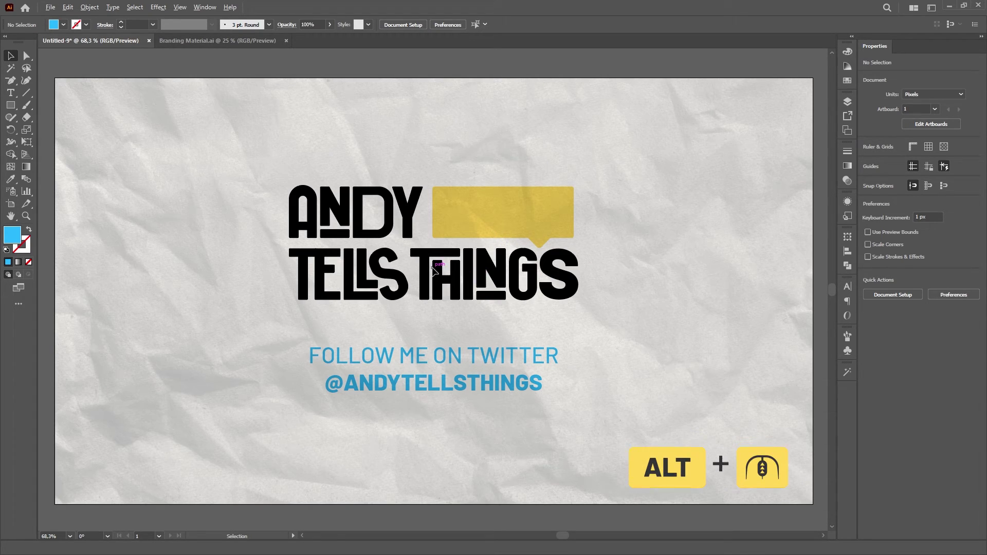
scroll(433, 271, up, 8)
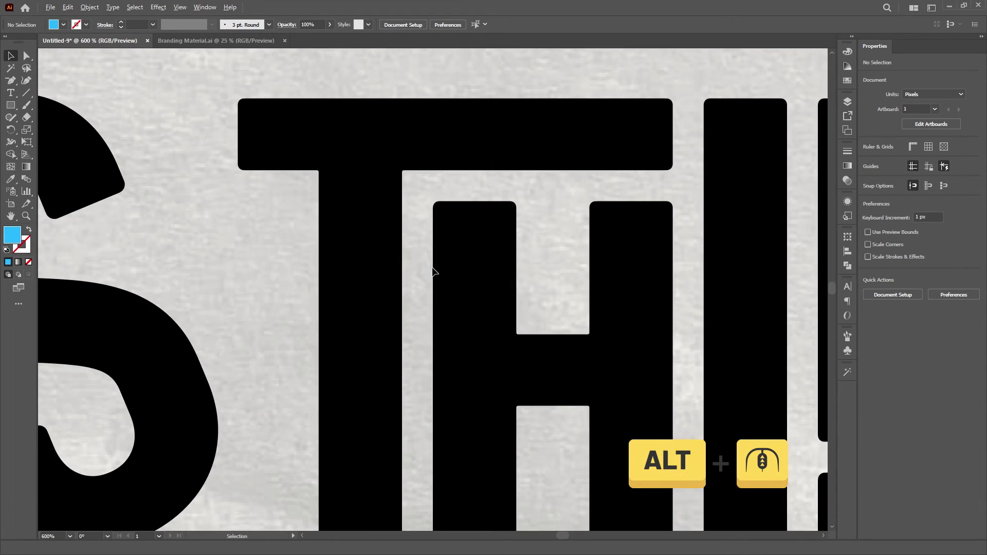
scroll(433, 271, down, 9)
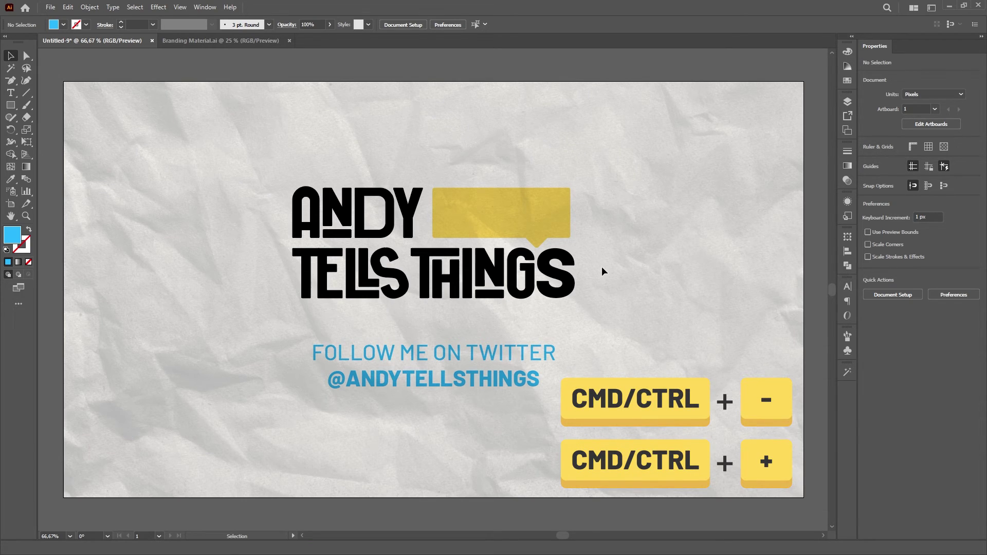
Zoom to 200% and back to 66.67%, set the view to 50%, then show the preset zoom levels.
key(ctrl+plus)
key(ctrl+plus)
key(ctrl+plus)
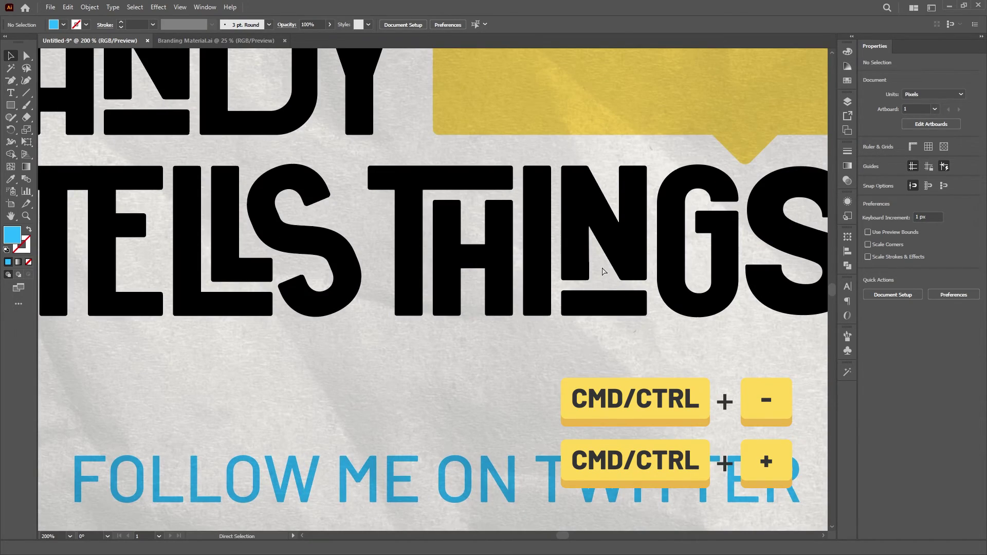
key(ctrl+minus)
key(ctrl+minus)
key(ctrl+minus)
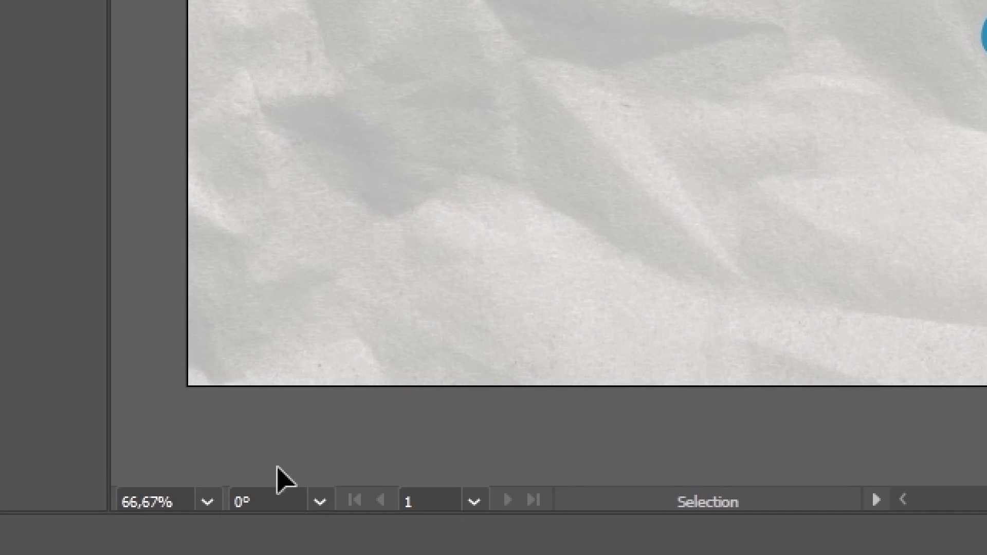
click(59, 536)
text(5)
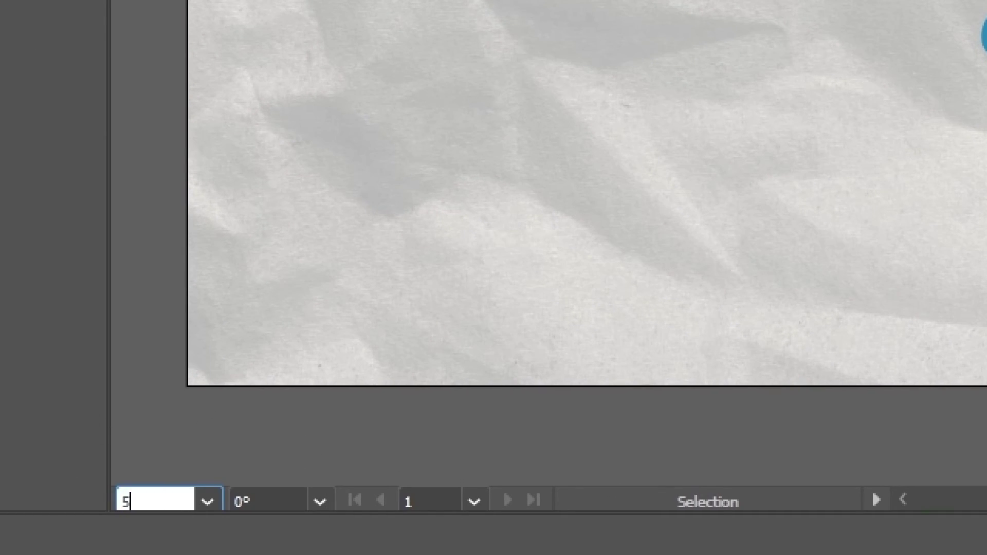
text(0)
key(Return)
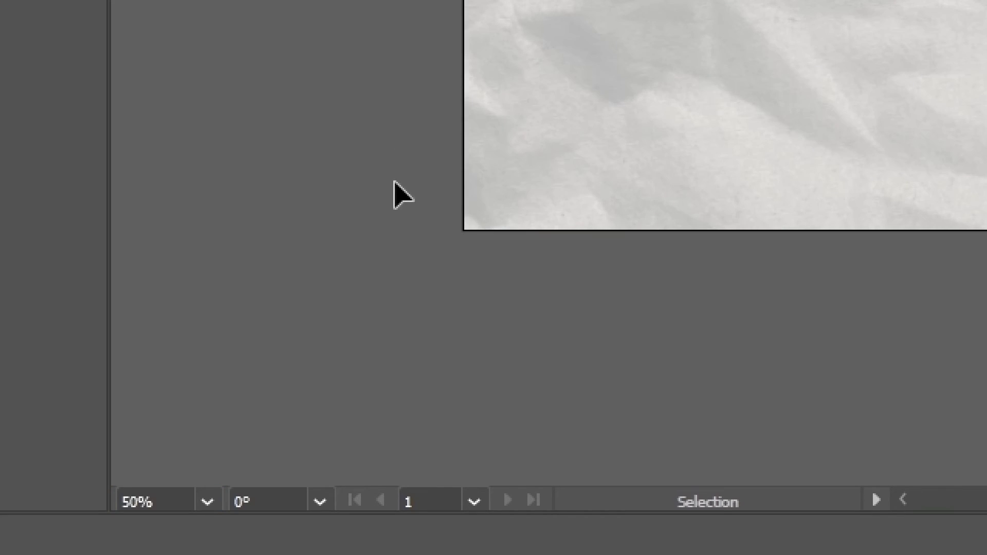
click(209, 499)
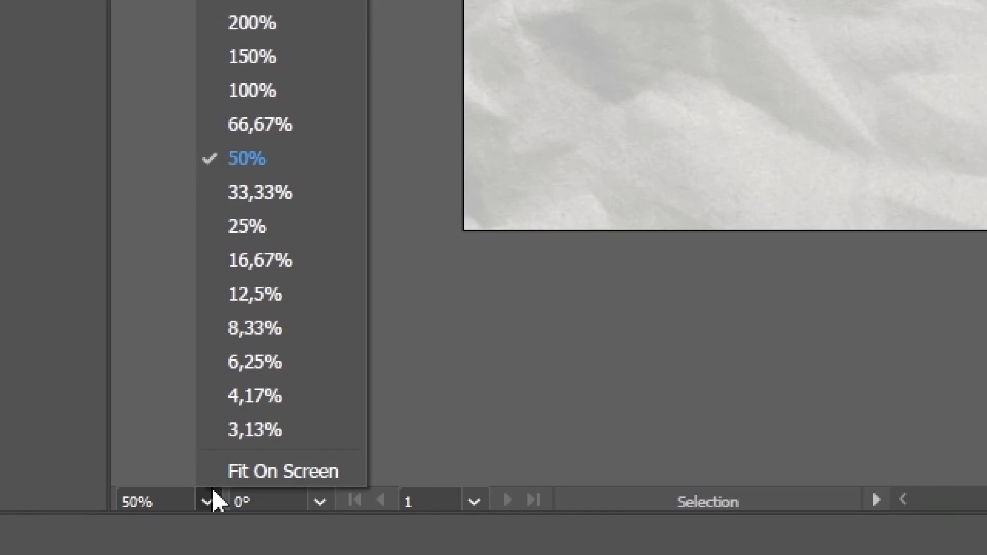